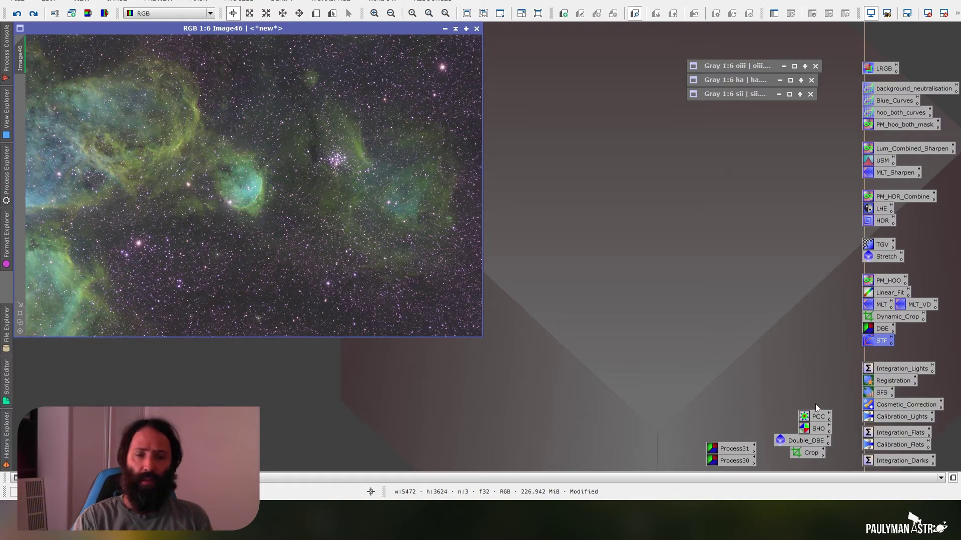
# Step: Open the saved SHO ChannelCombination icon mapping sii, ha and oiii to R, G and B
pyautogui.doubleClick(816, 429)
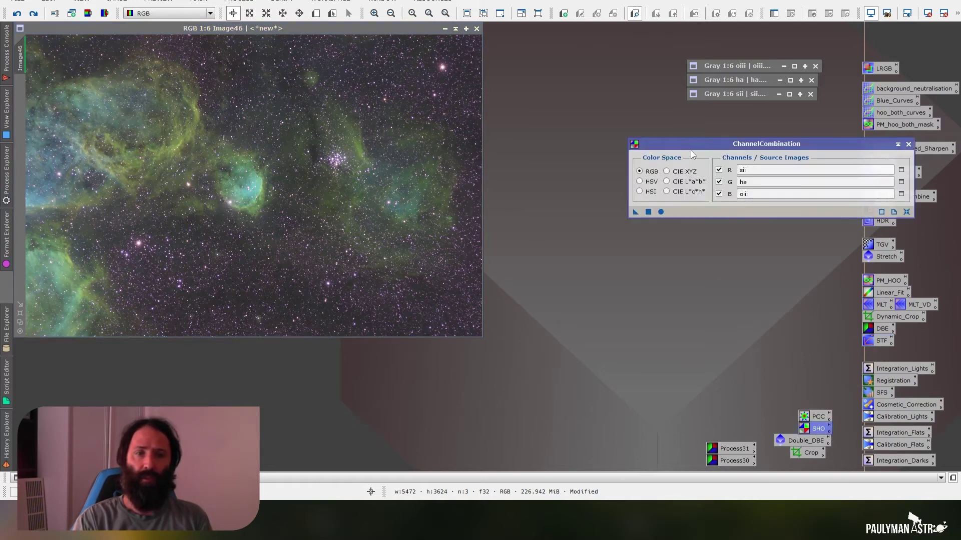
# Step: Close the ChannelCombination dialog and browse the Script > Utilities menu
pyautogui.moveTo(695, 144); pyautogui.dragTo(606, 150)
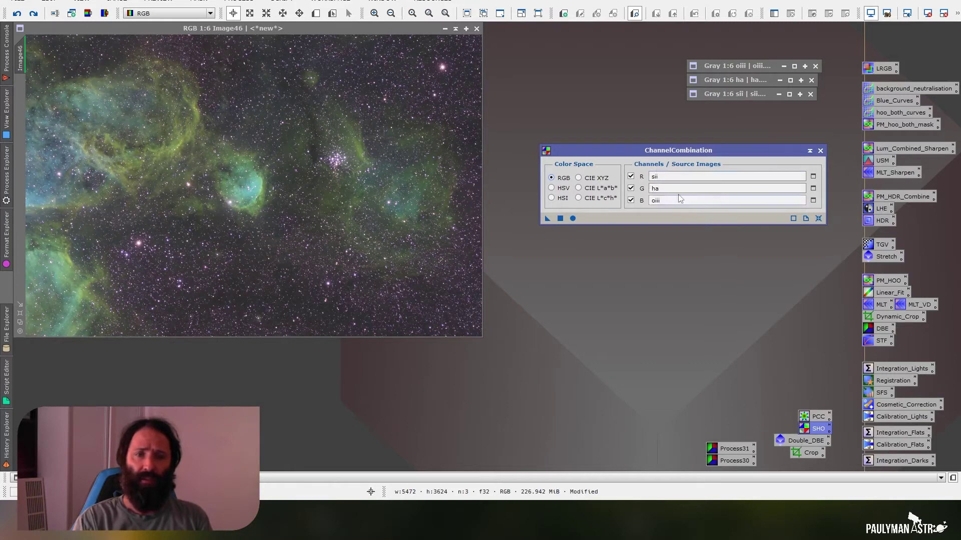
pyautogui.click(820, 150)
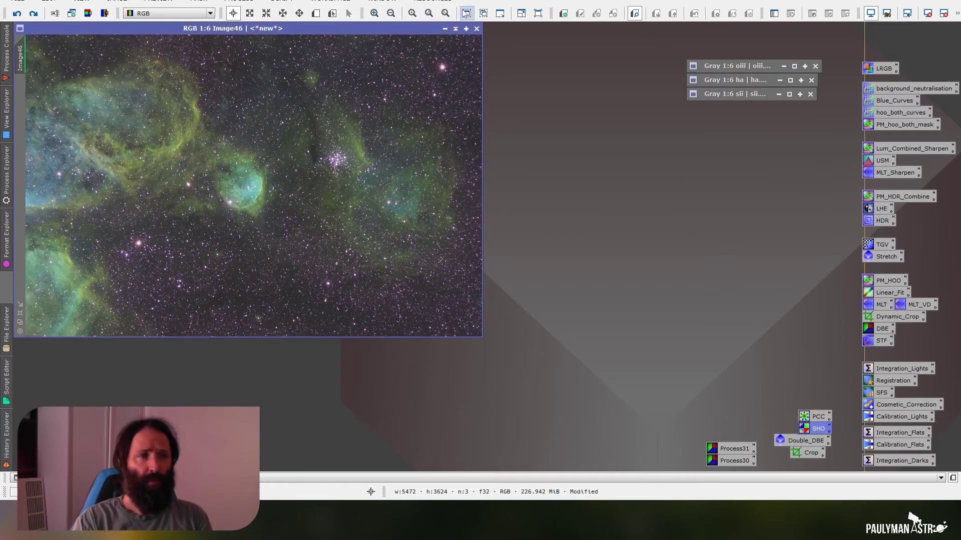
pyautogui.click(282, 2)
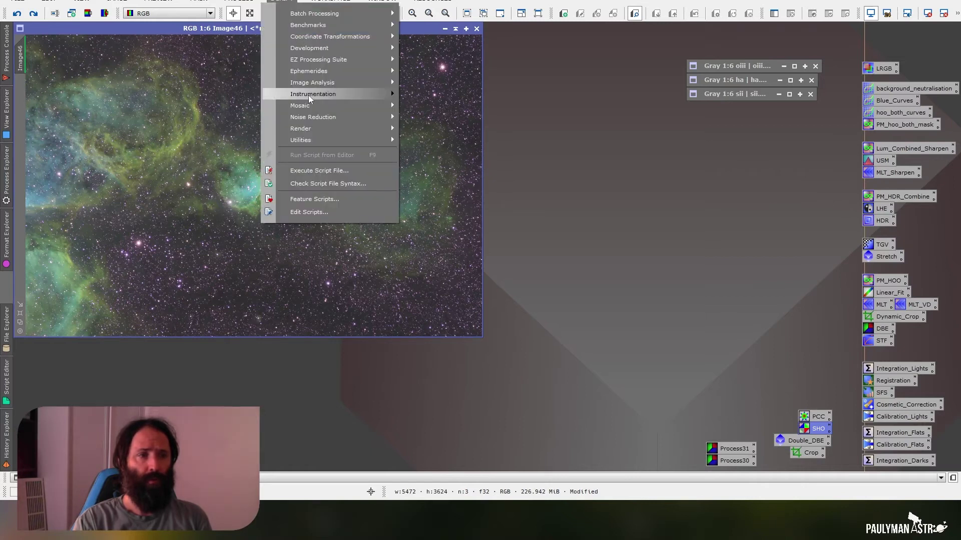
pyautogui.moveTo(326, 140)
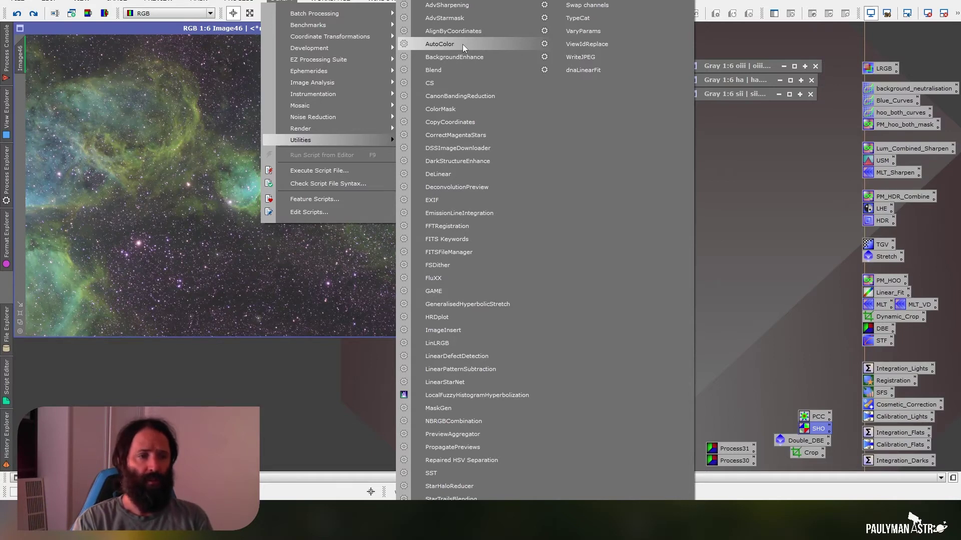
pyautogui.click(463, 47)
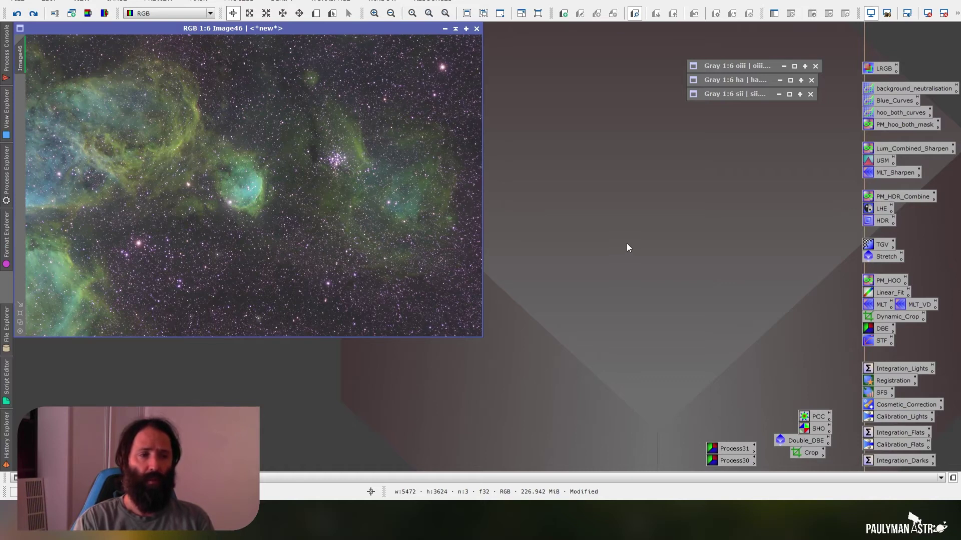
pyautogui.click(281, 2)
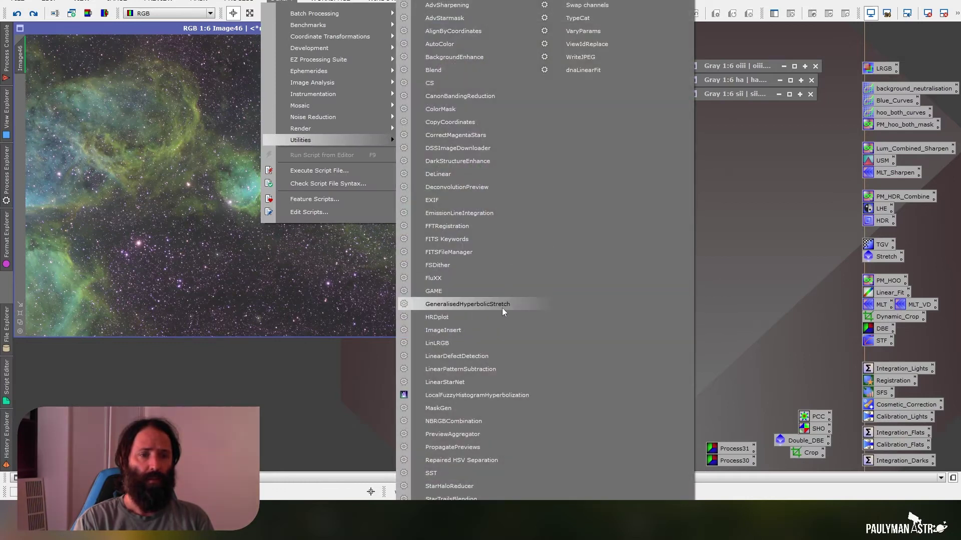
# Step: Launch GeneralisedHyperbolicStretch targeting Image46 and remove its screen stretch
pyautogui.click(503, 305)
pyautogui.moveTo(508, 46); pyautogui.dragTo(649, 38)
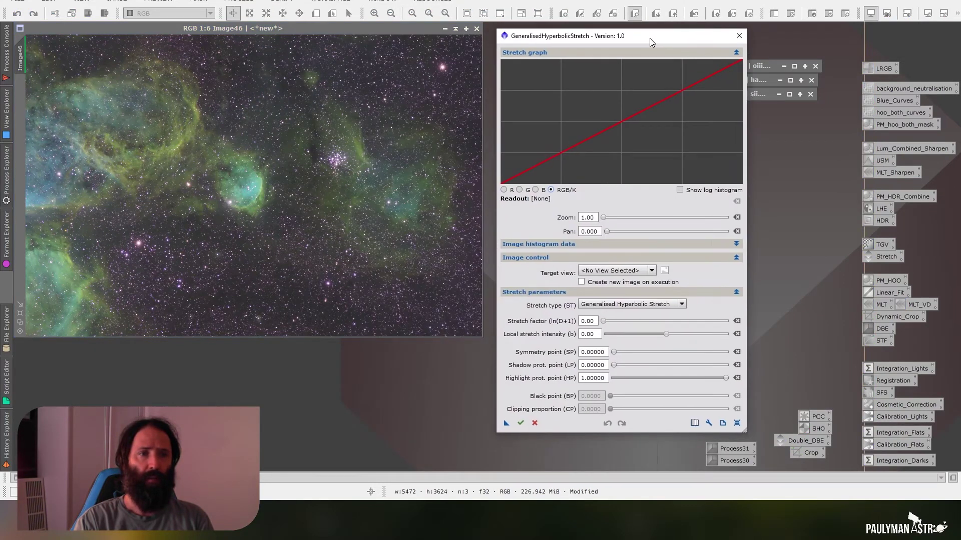
pyautogui.click(615, 274)
pyautogui.click(617, 286)
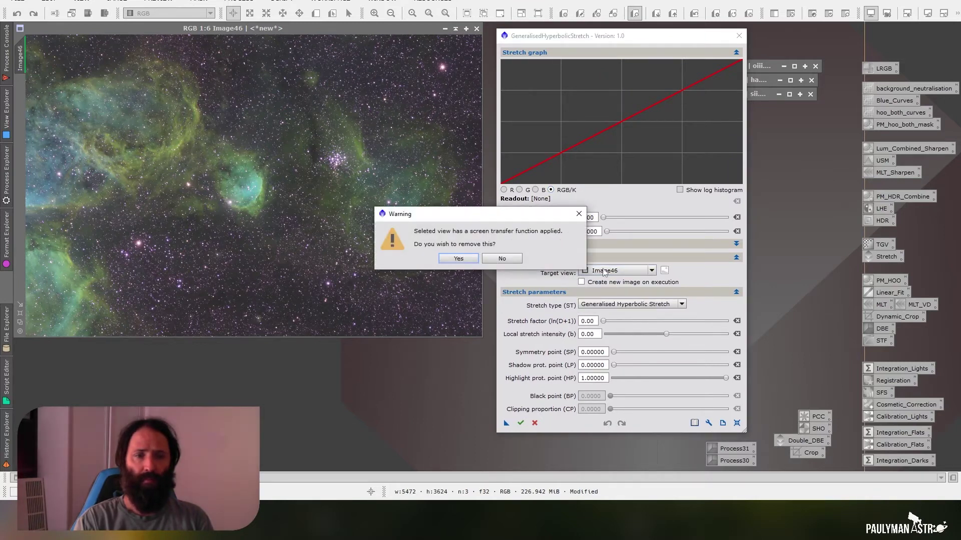
pyautogui.click(458, 259)
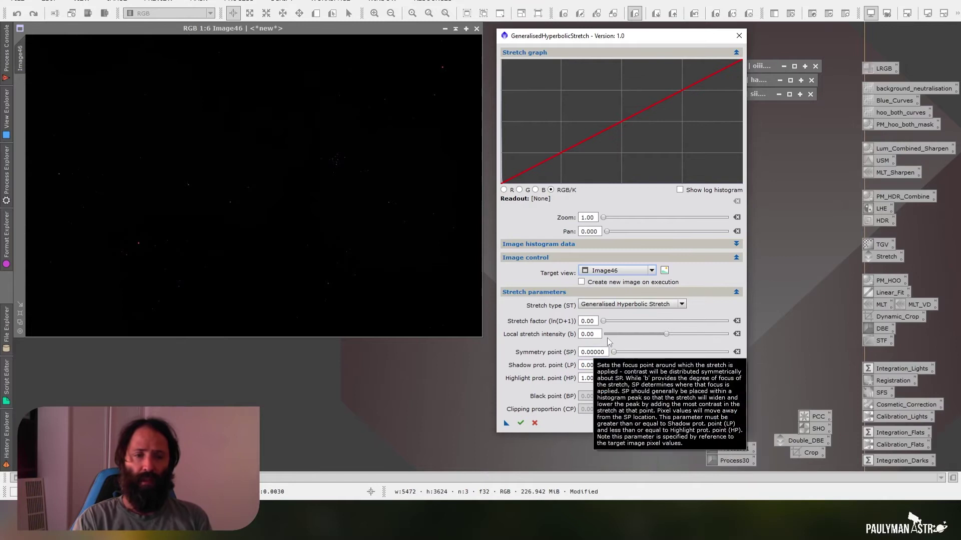
pyautogui.moveTo(599, 342)
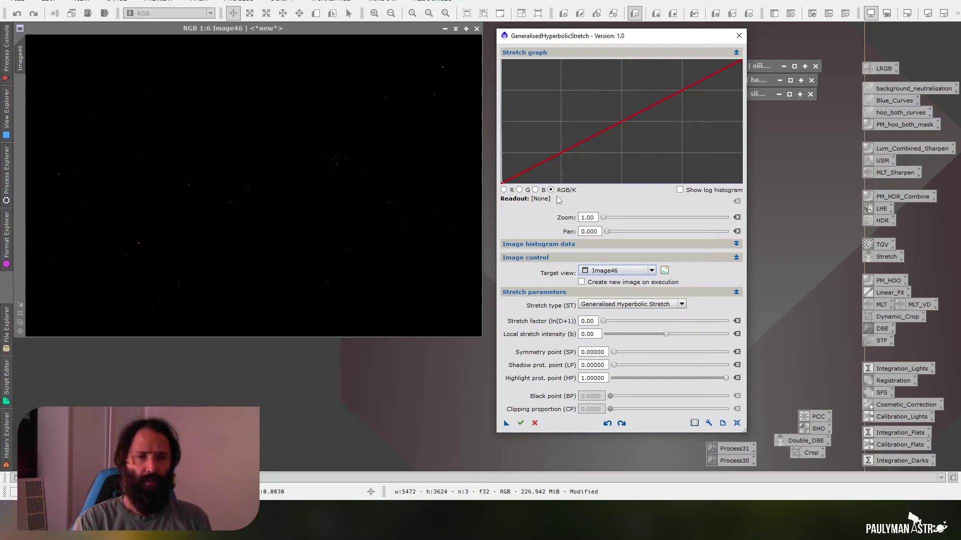
# Step: Zoom the stretch graph to about 174 on the histogram peak and enable 'Create new image on execution'
pyautogui.moveTo(604, 218); pyautogui.dragTo(709, 219)
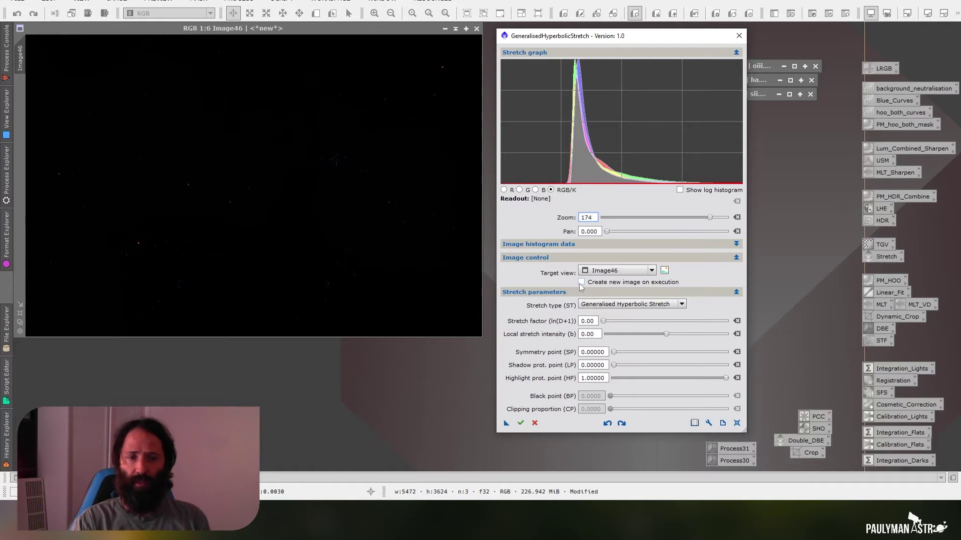
pyautogui.click(581, 284)
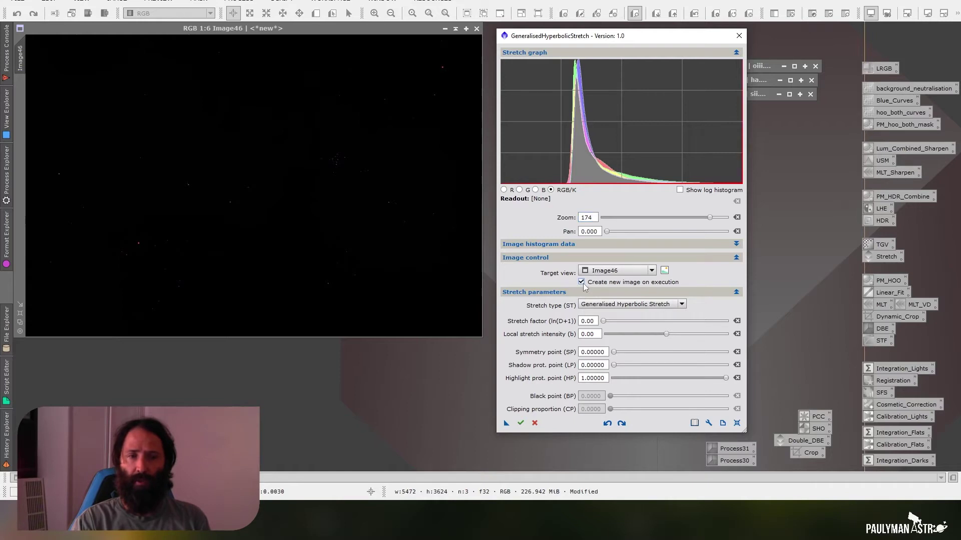
# Step: Read the histogram peak and set the symmetry point (SP) to 0.00150
pyautogui.click(565, 183)
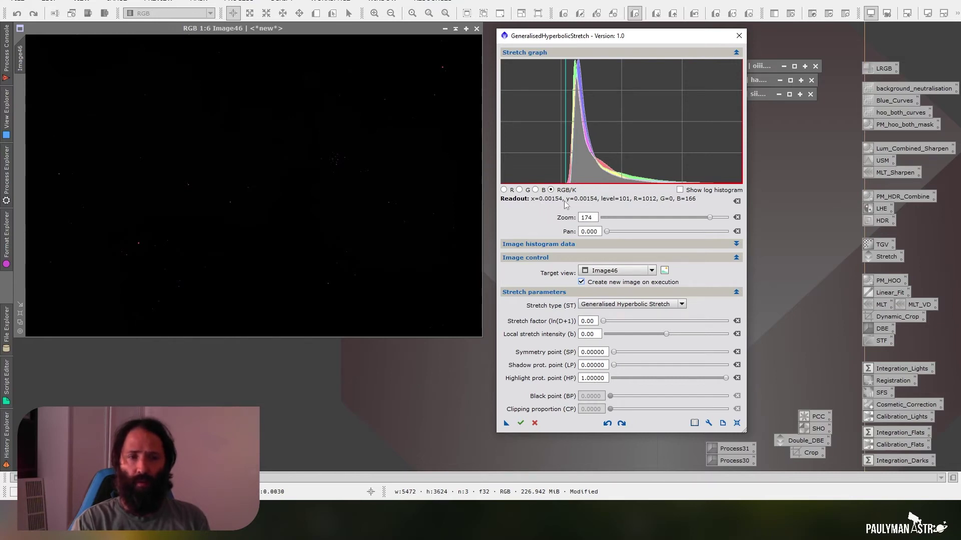
pyautogui.doubleClick(593, 352)
pyautogui.write('0.0015')
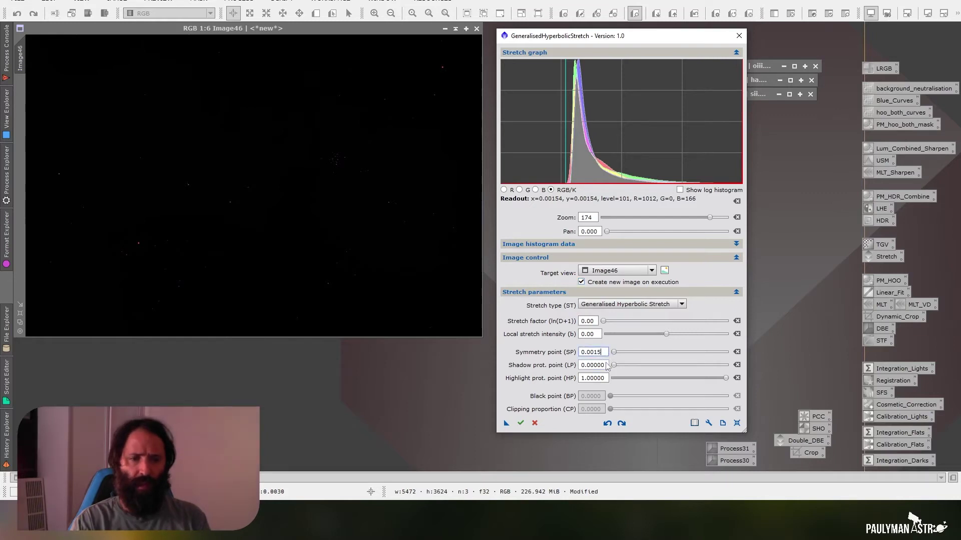
pyautogui.click(581, 80)
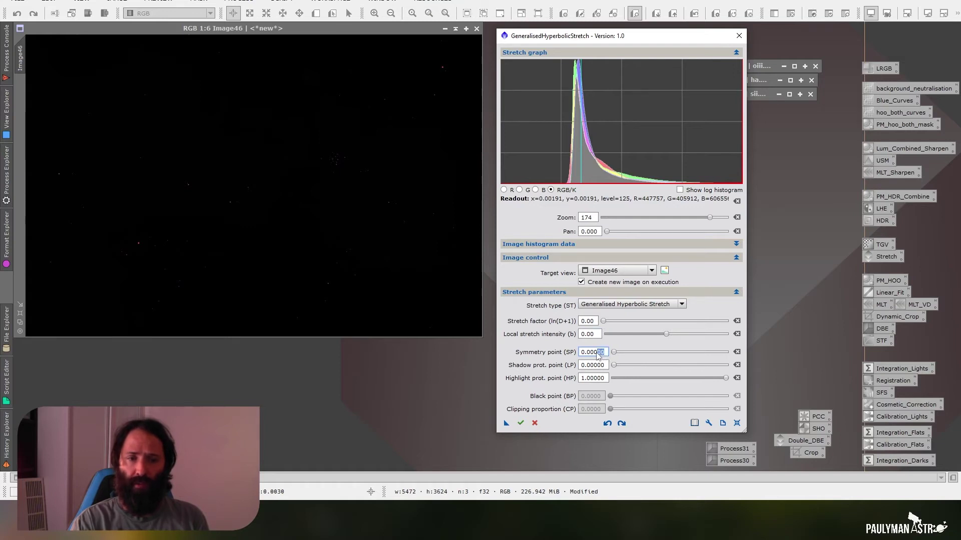
pyautogui.moveTo(594, 354); pyautogui.dragTo(626, 358)
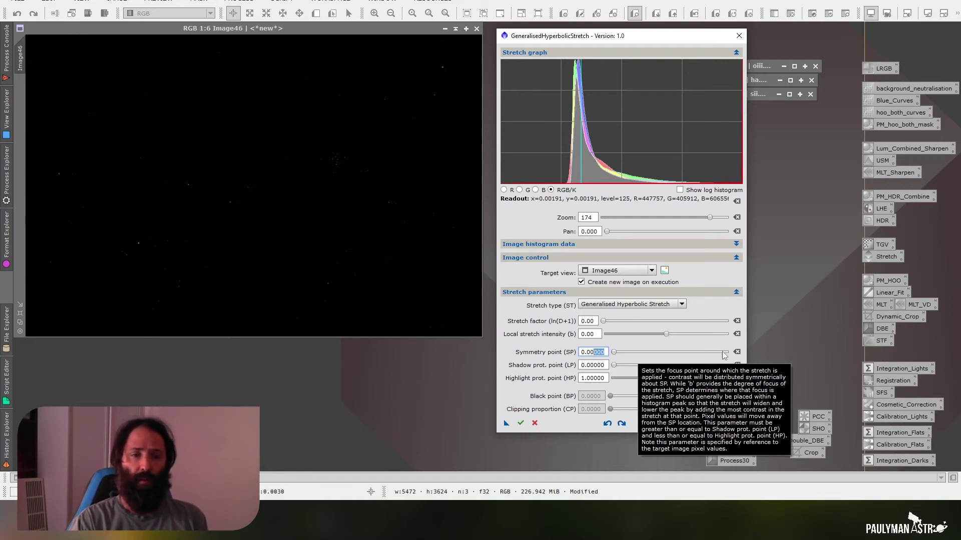
pyautogui.write('15')
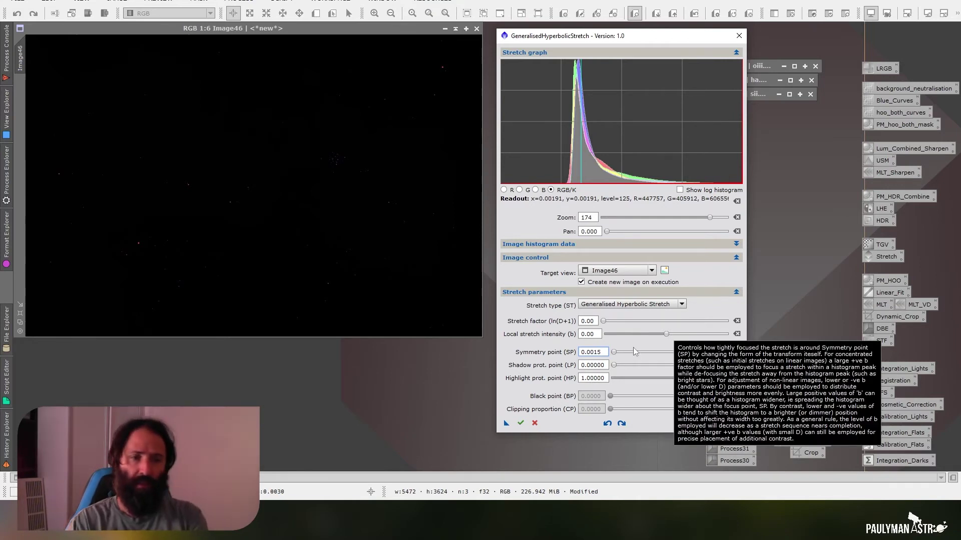
pyautogui.click(598, 335)
# Step: Set local stretch intensity (b) to 8.00 and reset the graph zoom to 1.00
pyautogui.write('8')
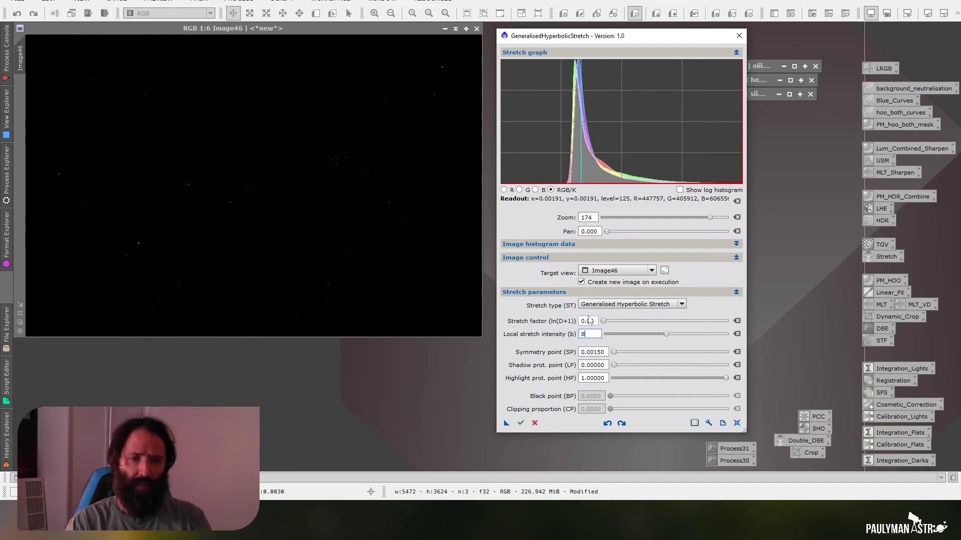
pyautogui.click(589, 321)
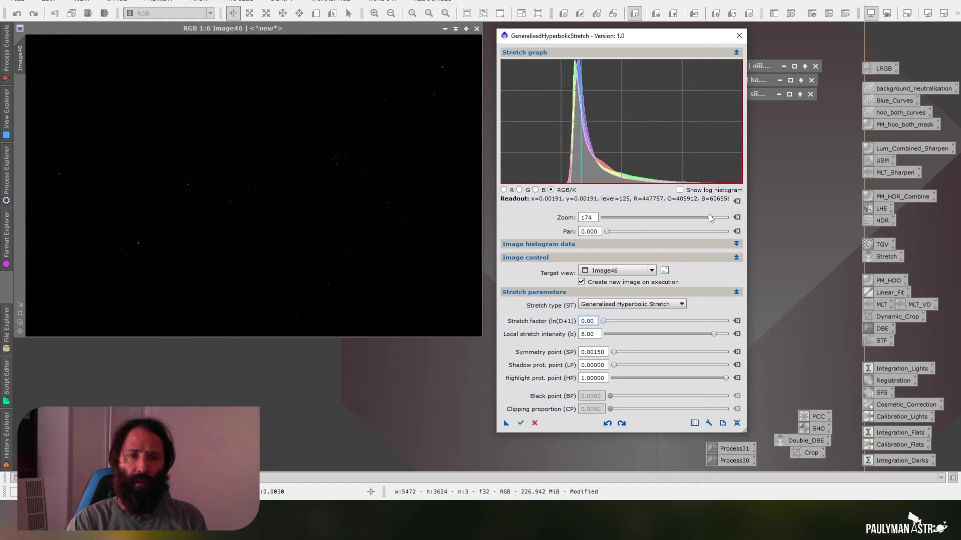
pyautogui.click(709, 215)
pyautogui.moveTo(640, 216); pyautogui.dragTo(591, 227)
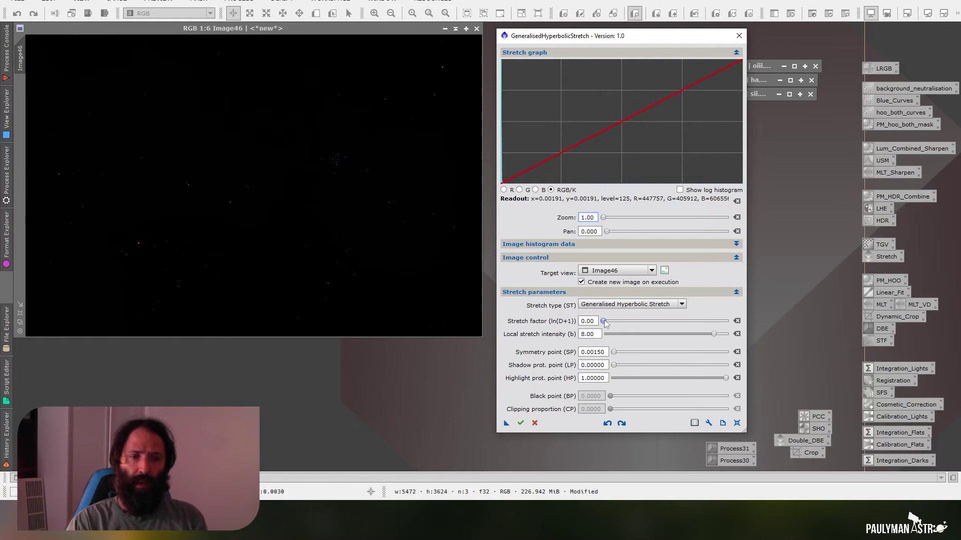
pyautogui.click(604, 321)
# Step: Raise the stretch factor (D) to 5.20 and execute, creating ghs_Image
pyautogui.moveTo(604, 321); pyautogui.dragTo(667, 331)
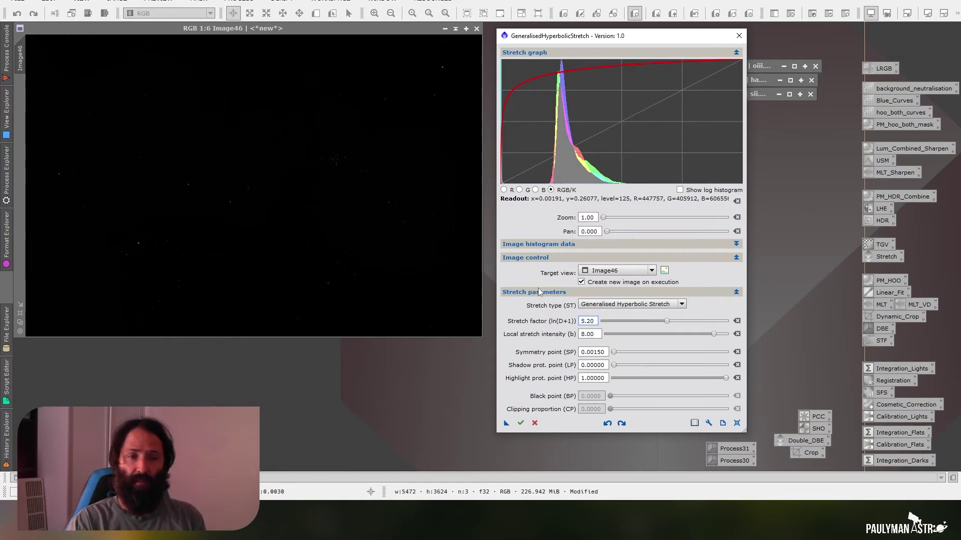
pyautogui.click(520, 424)
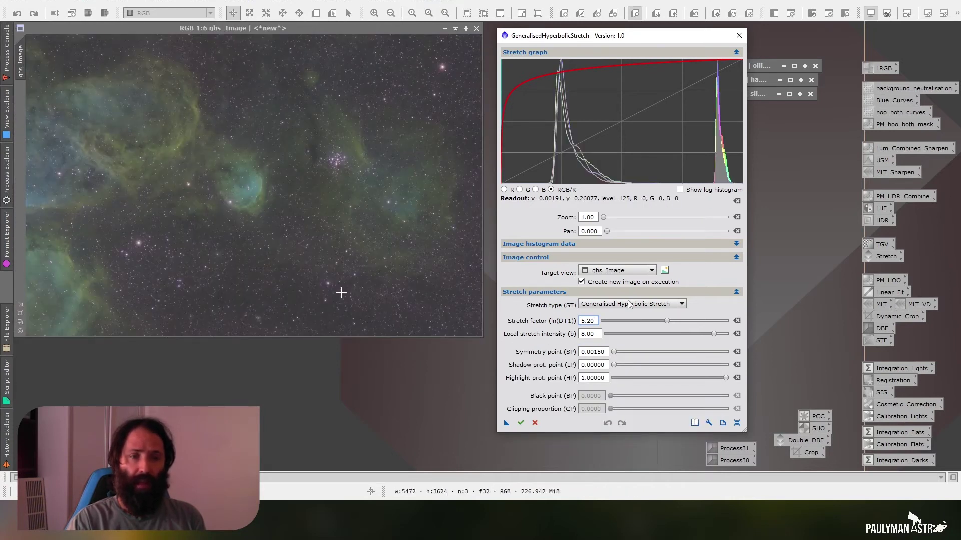
# Step: Retarget Image46 and change the symmetry point to 0.00160
pyautogui.click(623, 273)
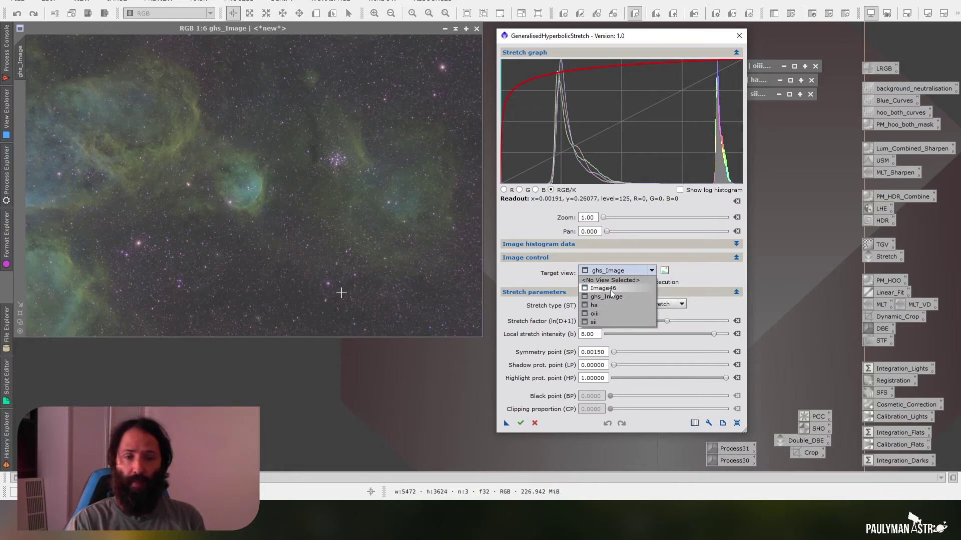
pyautogui.click(610, 290)
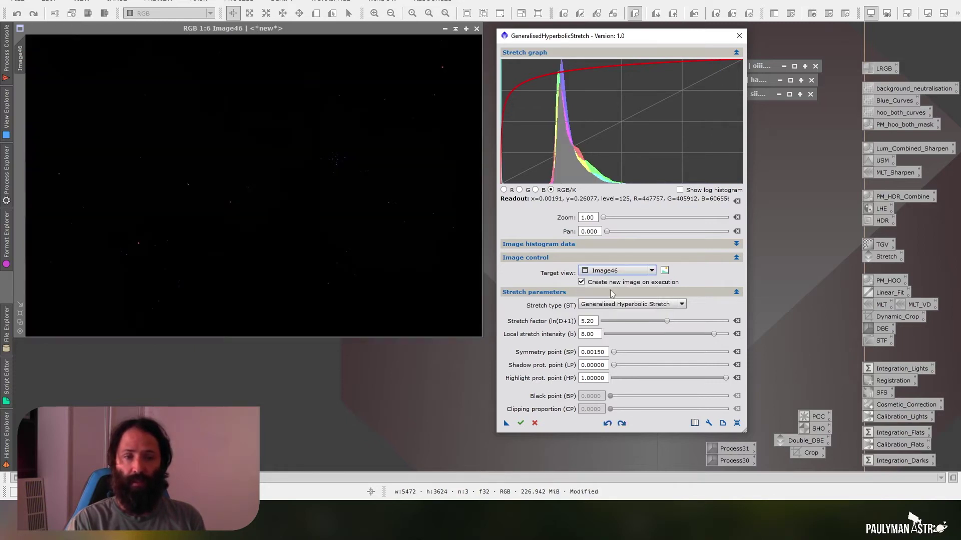
pyautogui.click(606, 352)
pyautogui.press('BackSpace')
pyautogui.press('BackSpace')
pyautogui.write('6')
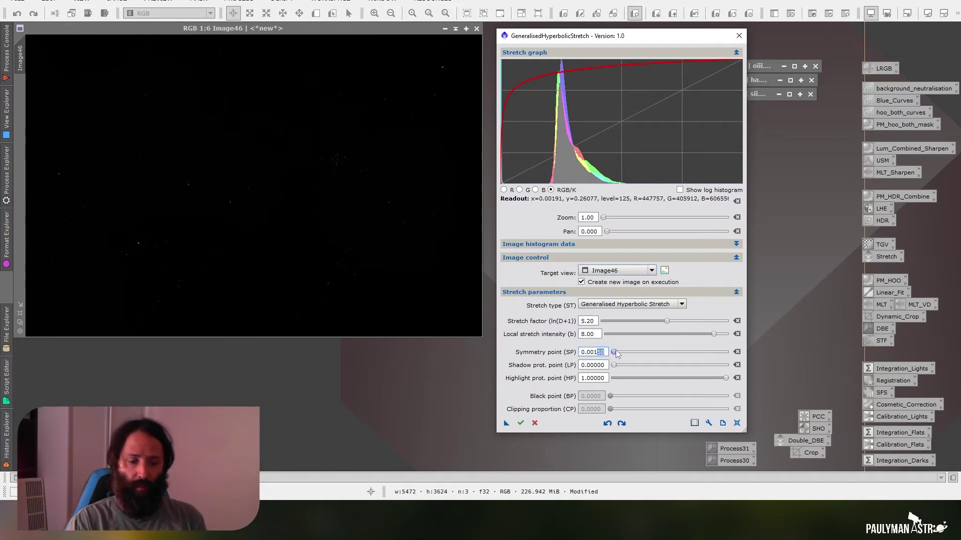
pyautogui.click(594, 323)
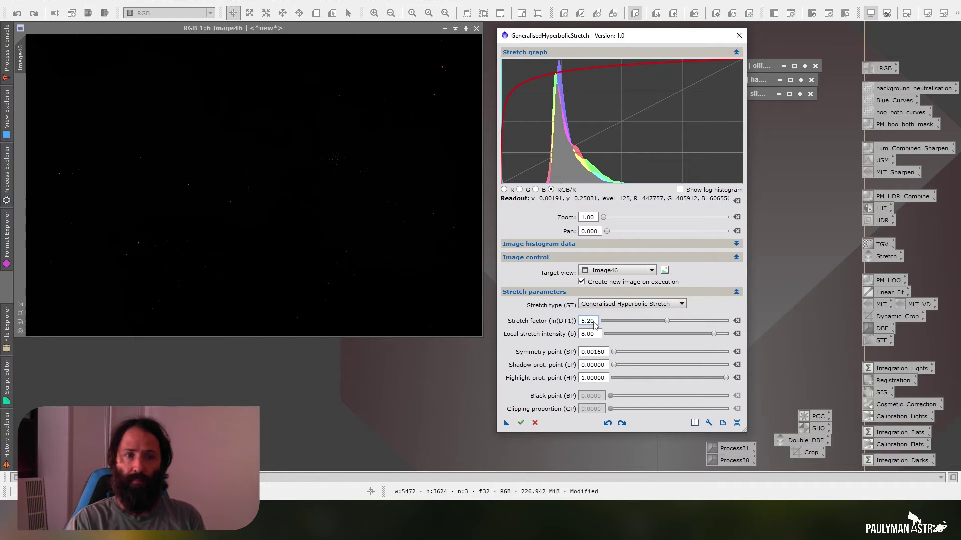
# Step: Apply the 0.00160 stretch, then stretch Image46 with SP 0.00170 and factor 5.40 into a new image
pyautogui.click(521, 424)
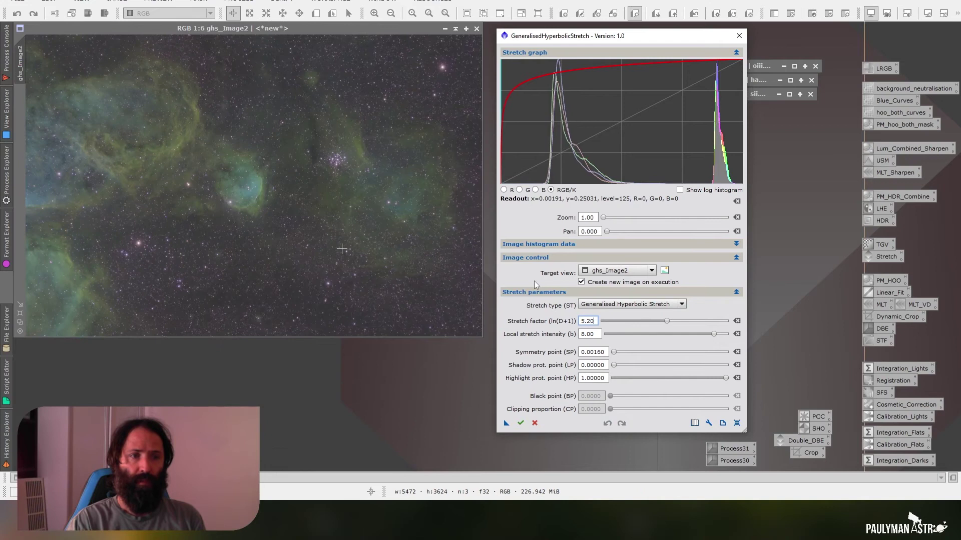
pyautogui.click(617, 271)
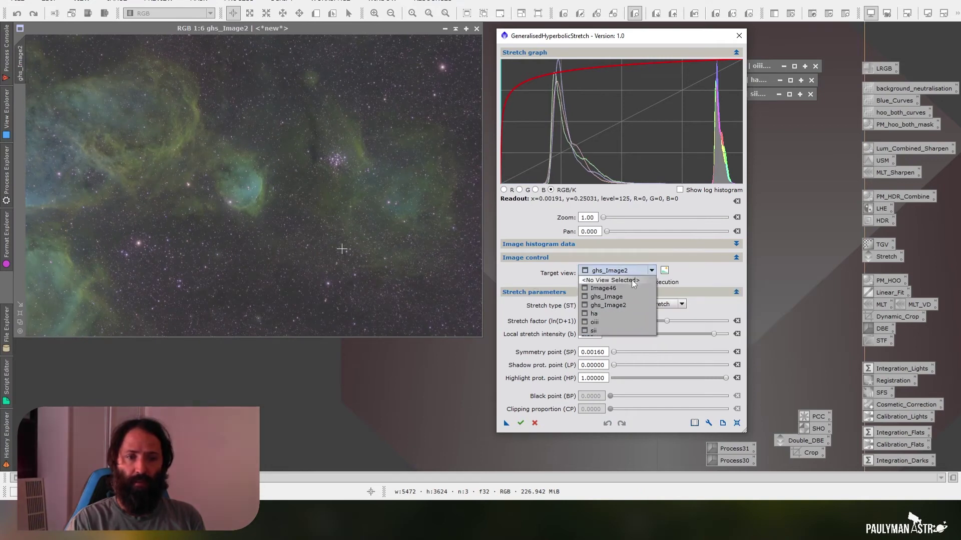
pyautogui.click(627, 288)
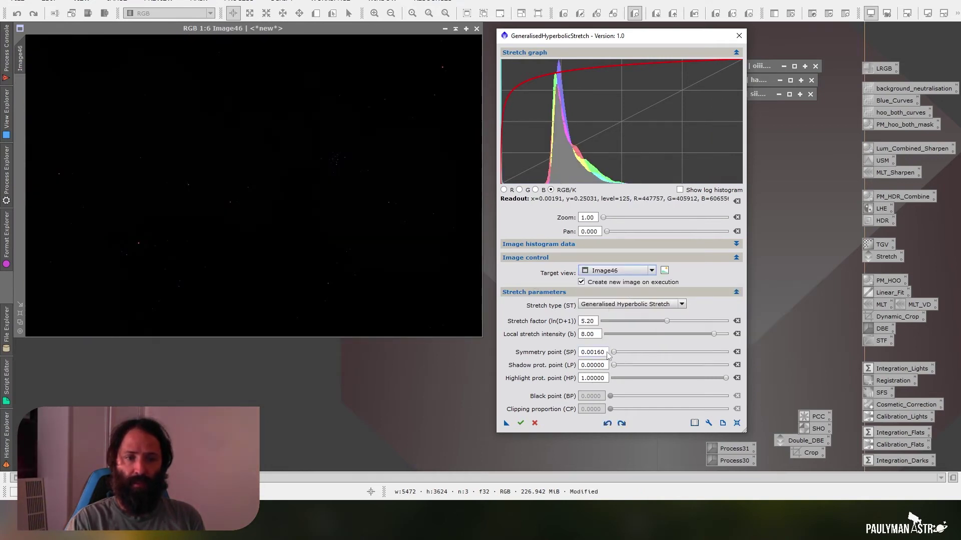
pyautogui.press('BackSpace')
pyautogui.press('BackSpace')
pyautogui.write('7')
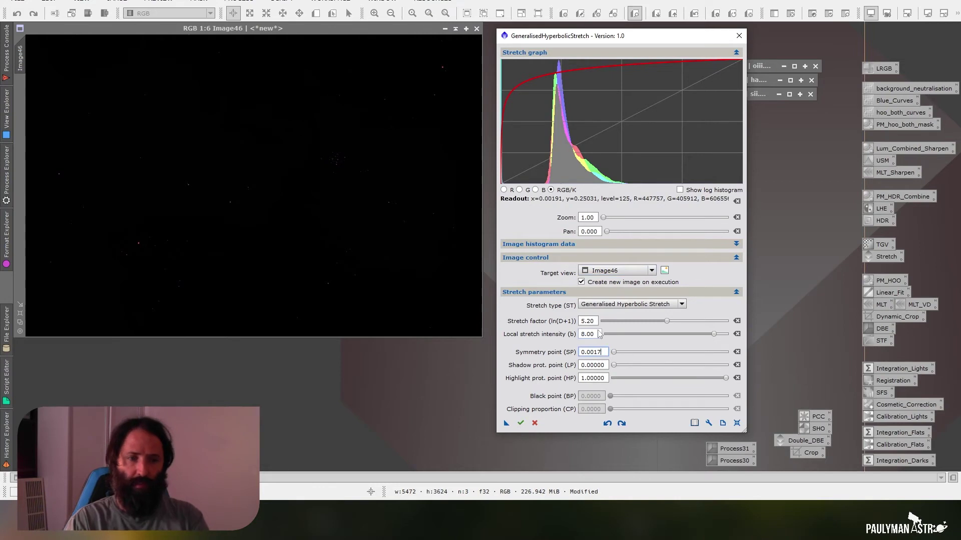
pyautogui.click(597, 336)
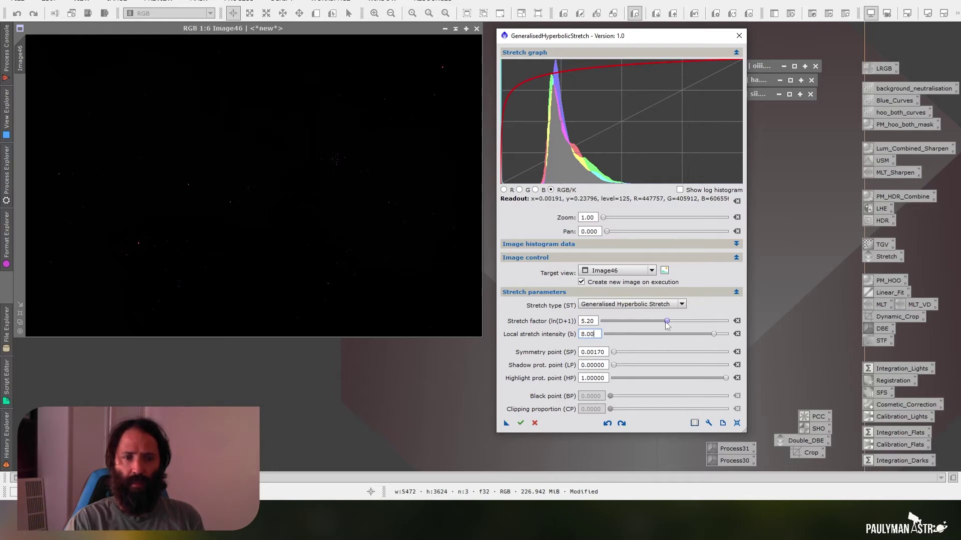
pyautogui.moveTo(667, 320); pyautogui.dragTo(670, 321)
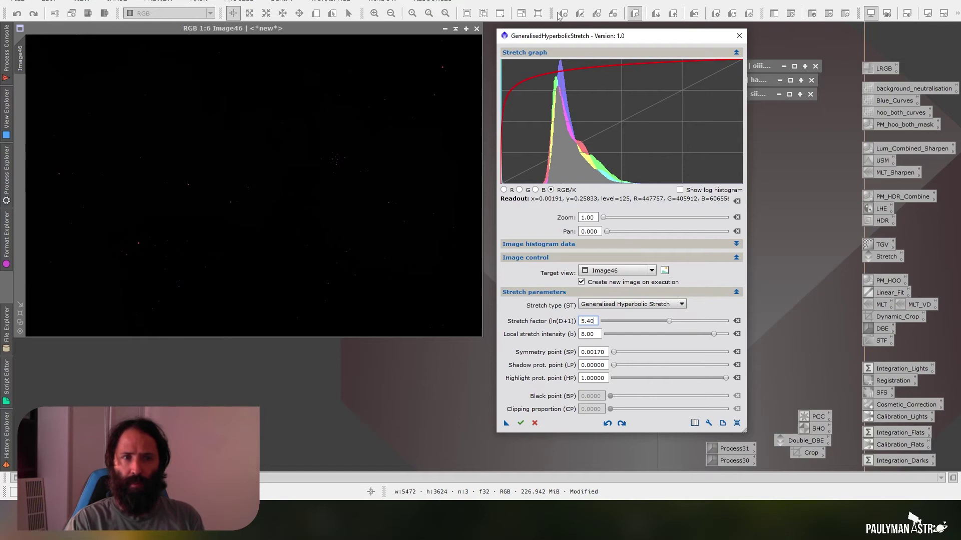
pyautogui.click(520, 423)
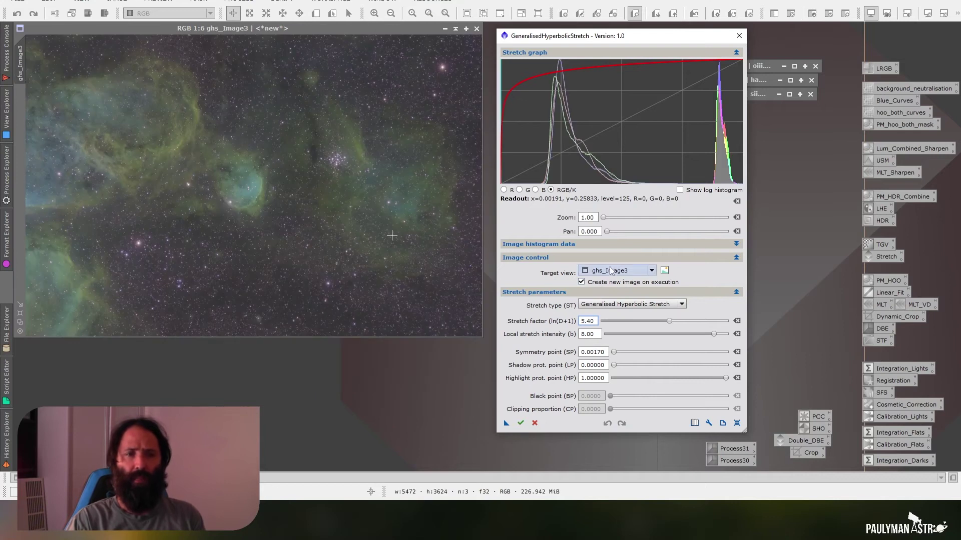
# Step: Retarget Image46, set SP 0.00180 and stretch factor 5.90, and apply as a new image
pyautogui.click(628, 272)
pyautogui.click(619, 288)
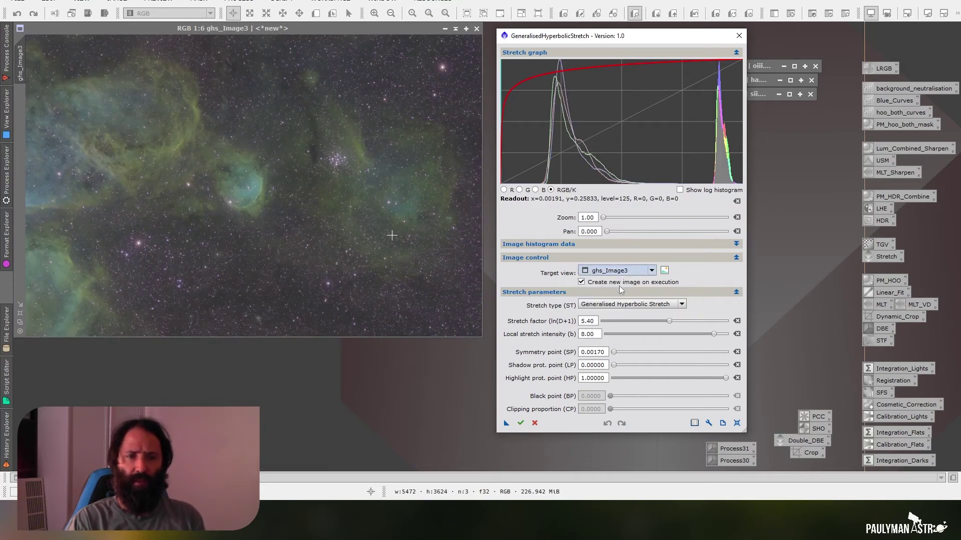
pyautogui.doubleClick(594, 352)
pyautogui.write('0.0018')
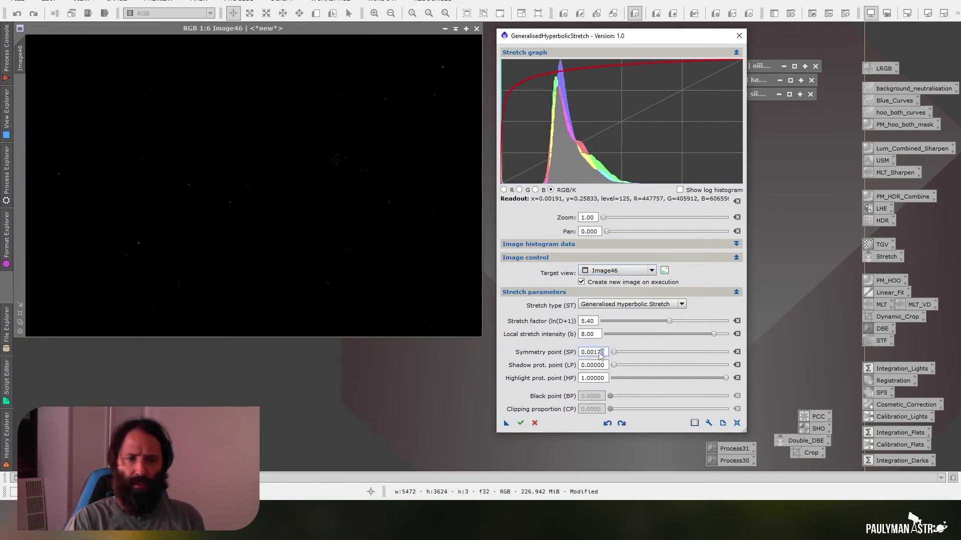
pyautogui.press('Return')
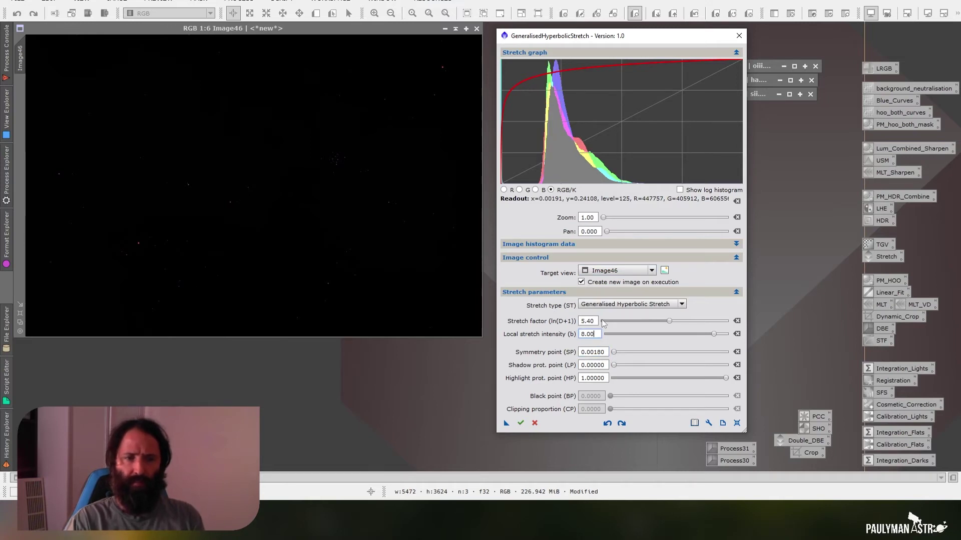
pyautogui.click(669, 321)
pyautogui.moveTo(670, 323); pyautogui.dragTo(675, 324)
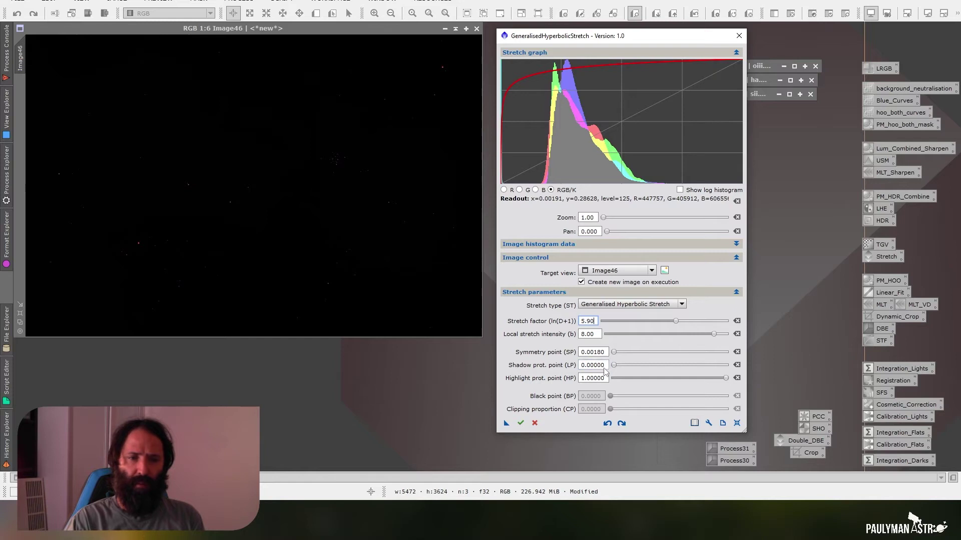
pyautogui.click(520, 423)
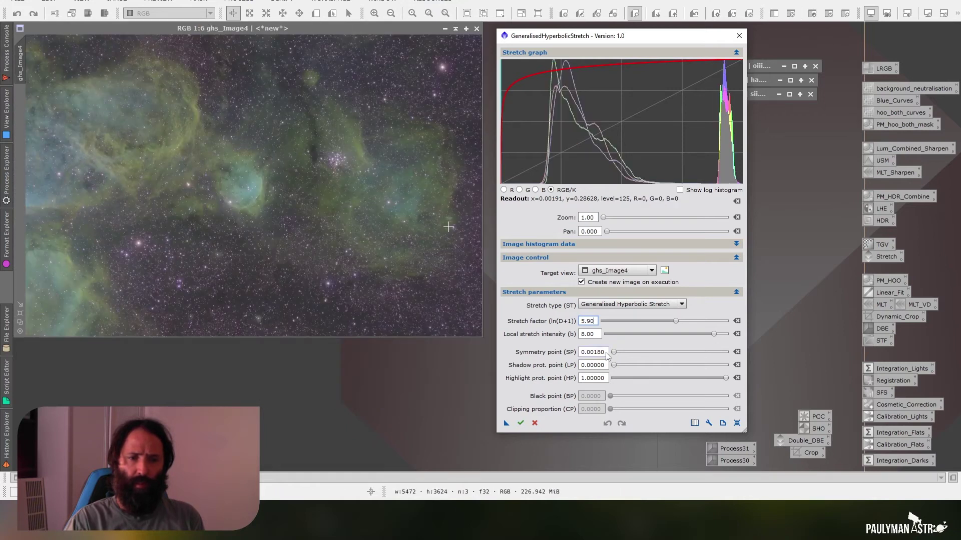
pyautogui.moveTo(597, 354); pyautogui.dragTo(603, 354)
# Step: Set the symmetry point to 0.00190, retarget Image46, and push the stretch factor up toward 8.90
pyautogui.write('90')
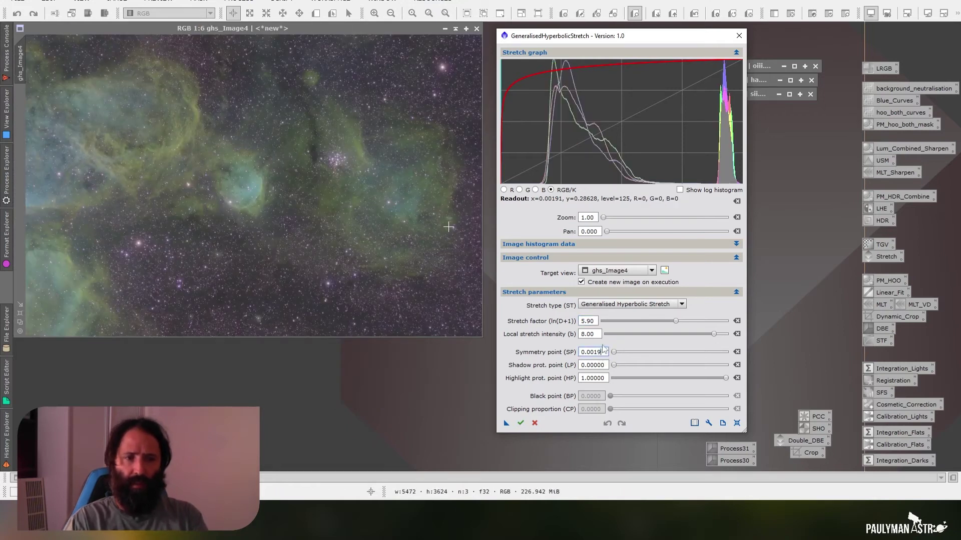
pyautogui.click(595, 333)
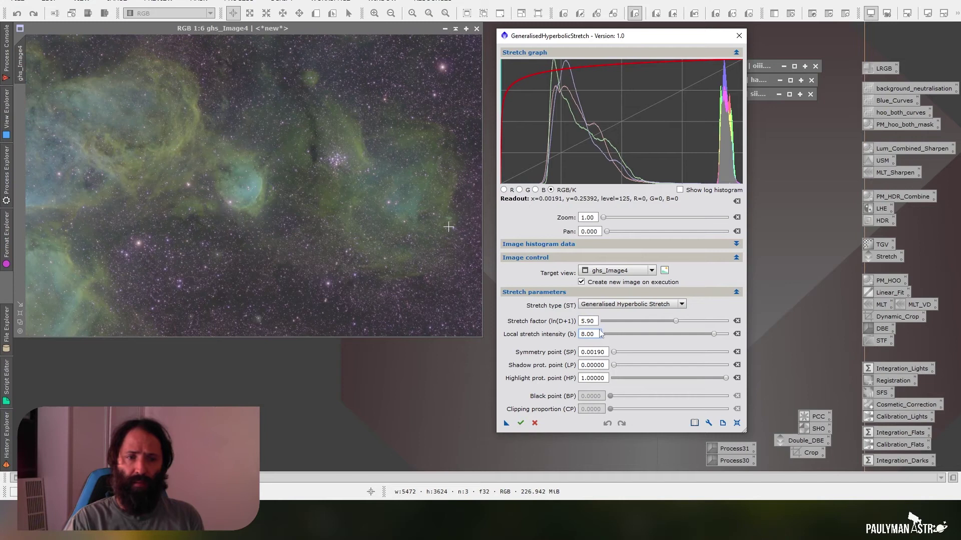
pyautogui.click(617, 271)
pyautogui.click(608, 288)
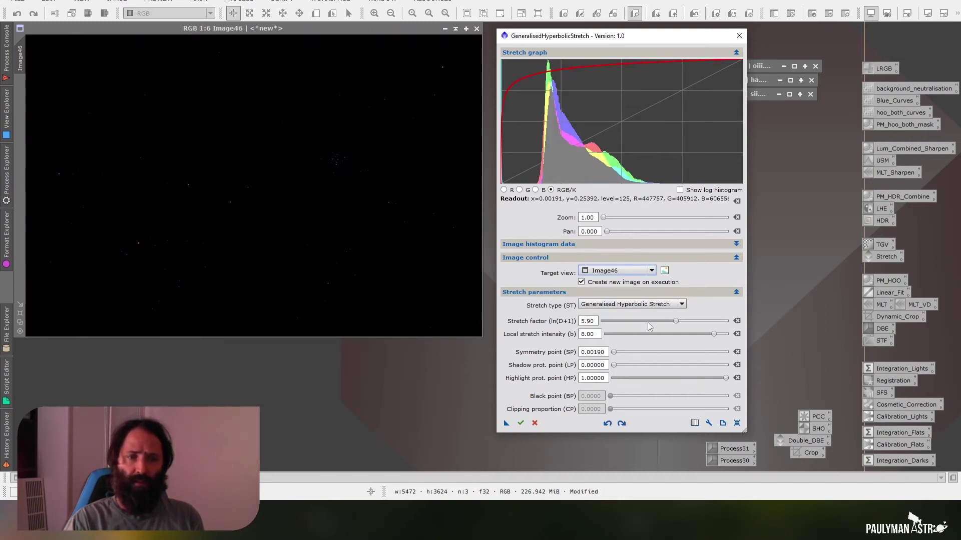
pyautogui.click(676, 322)
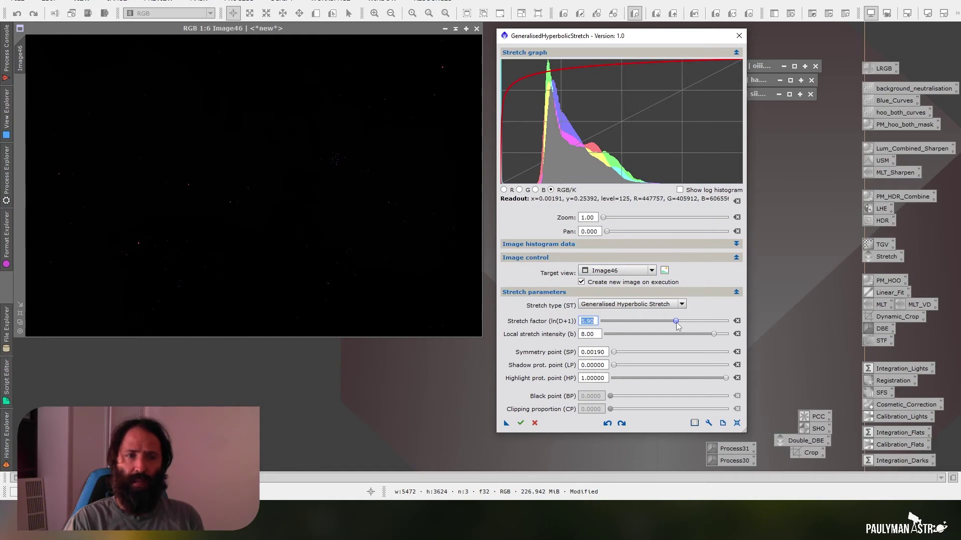
pyautogui.moveTo(677, 325); pyautogui.dragTo(715, 321)
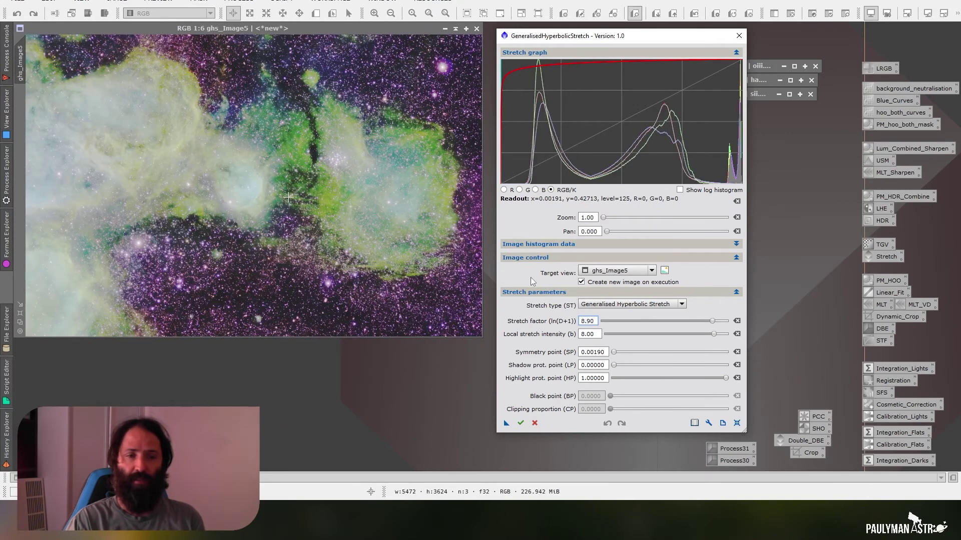
# Step: Close the GHS tool without saving its log, close ghs_Image5, minimize Image46, and move ghs_Image4 right
pyautogui.click(738, 36)
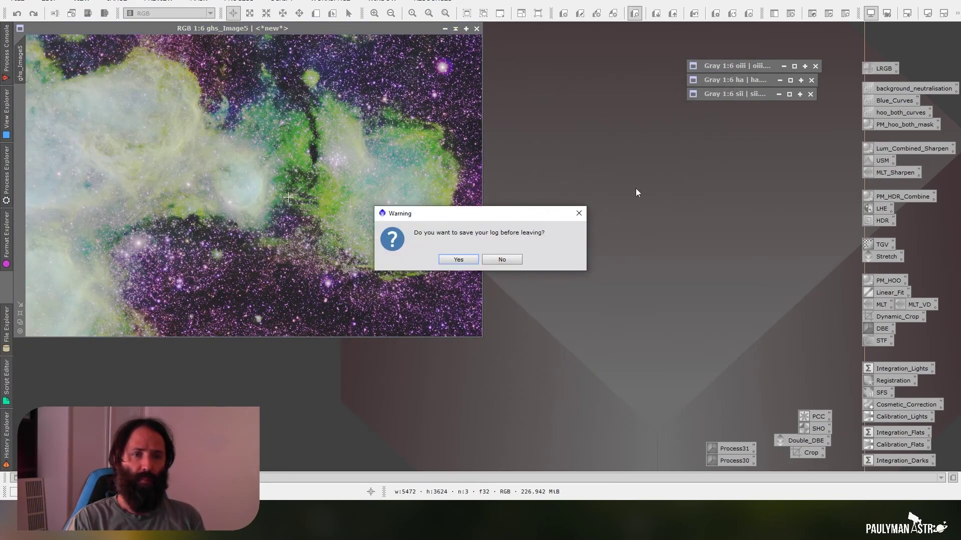
pyautogui.click(501, 261)
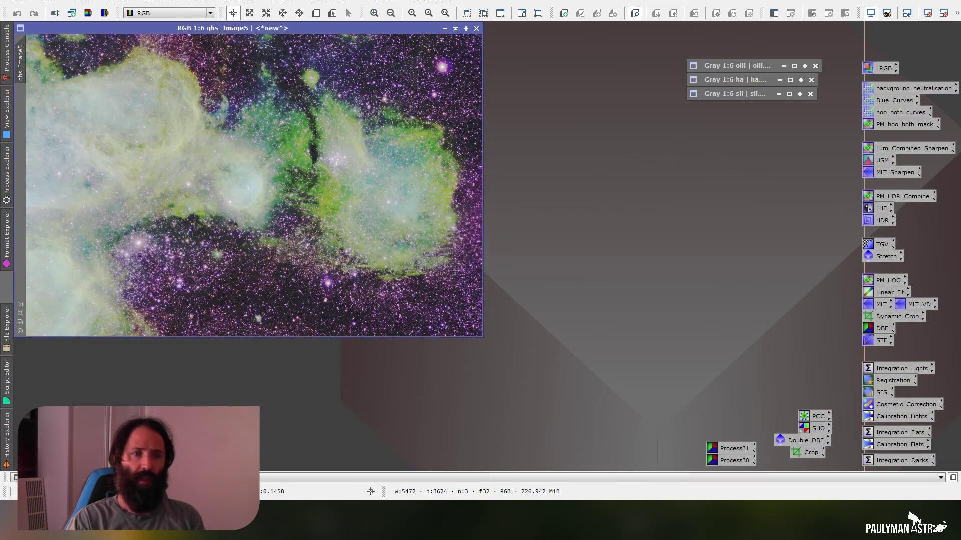
pyautogui.click(477, 28)
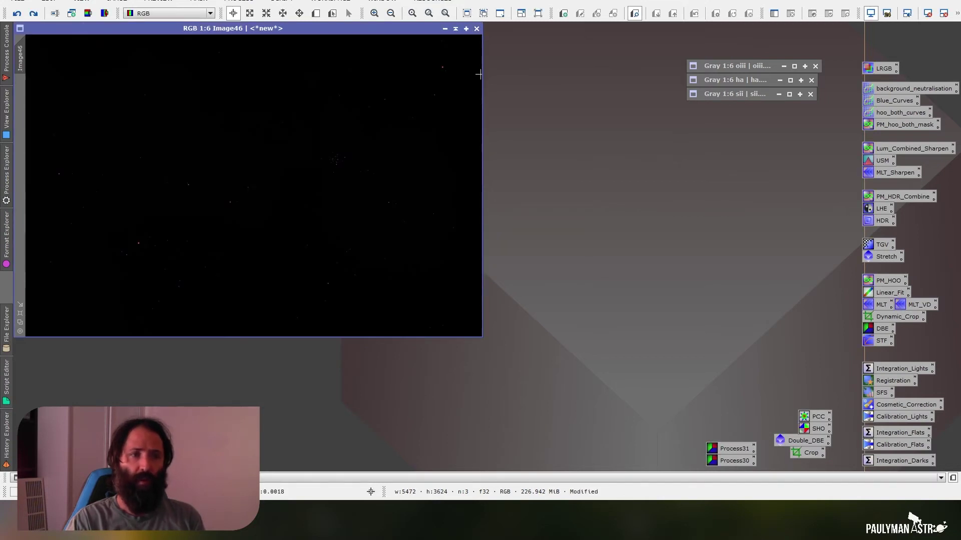
pyautogui.click(445, 28)
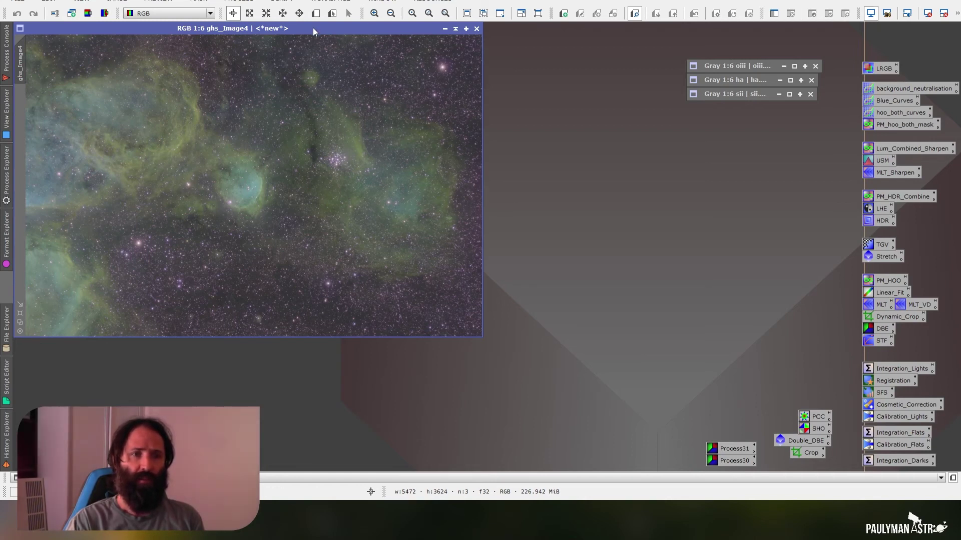
pyautogui.moveTo(313, 28); pyautogui.dragTo(782, 31)
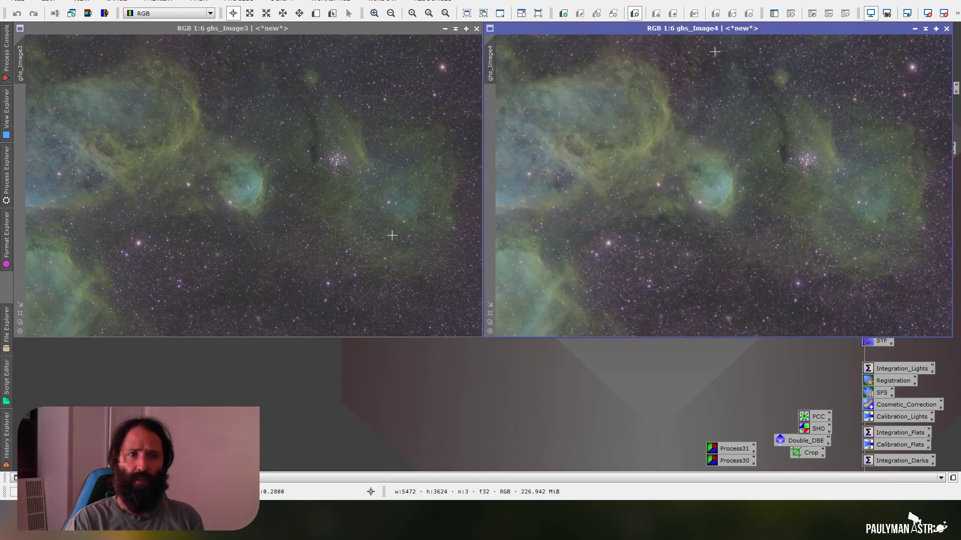
# Step: Minimize ghs_Image3 and ghs_Image2 to icons and park them along the bottom of the workspace
pyautogui.click(444, 28)
pyautogui.click(444, 28)
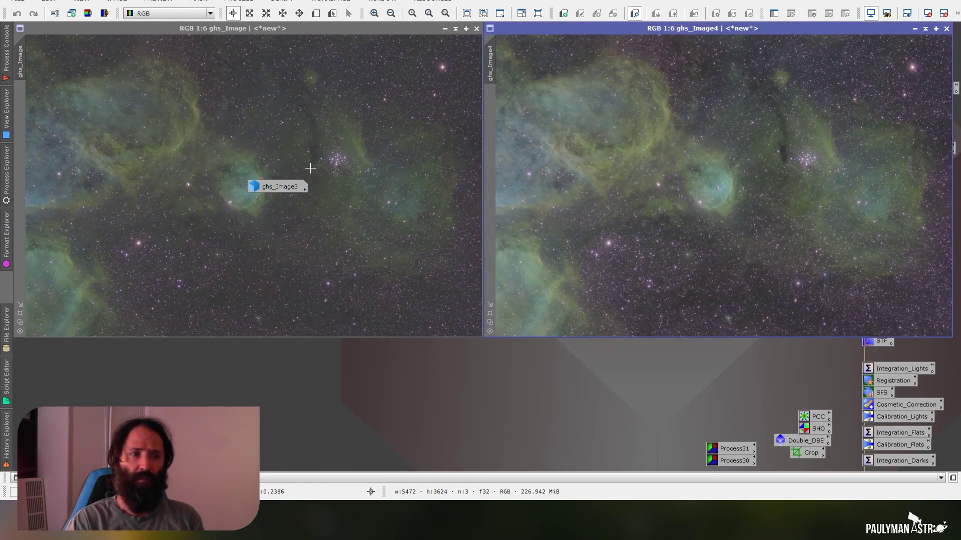
pyautogui.moveTo(296, 189); pyautogui.dragTo(428, 420)
pyautogui.moveTo(293, 190); pyautogui.dragTo(354, 419)
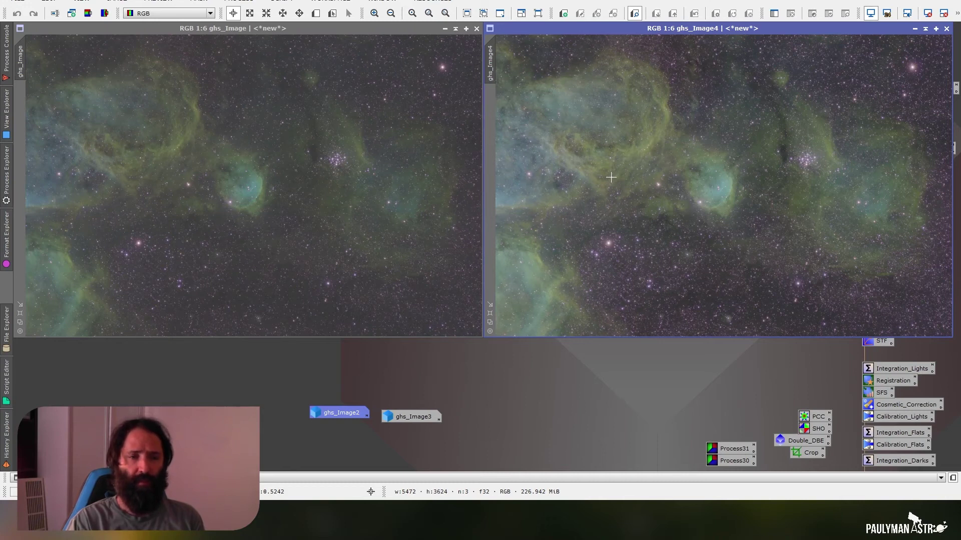
pyautogui.click(281, 2)
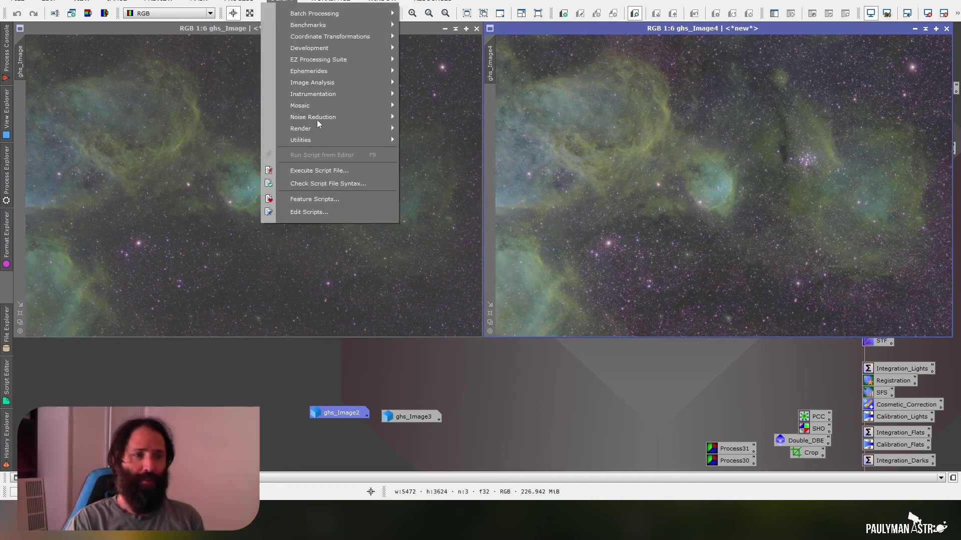
# Step: Apply a Linear Prestretch with clipping proportion 0.05 to ghs_Image in GeneralisedHyperbolicStretch
pyautogui.click(457, 302)
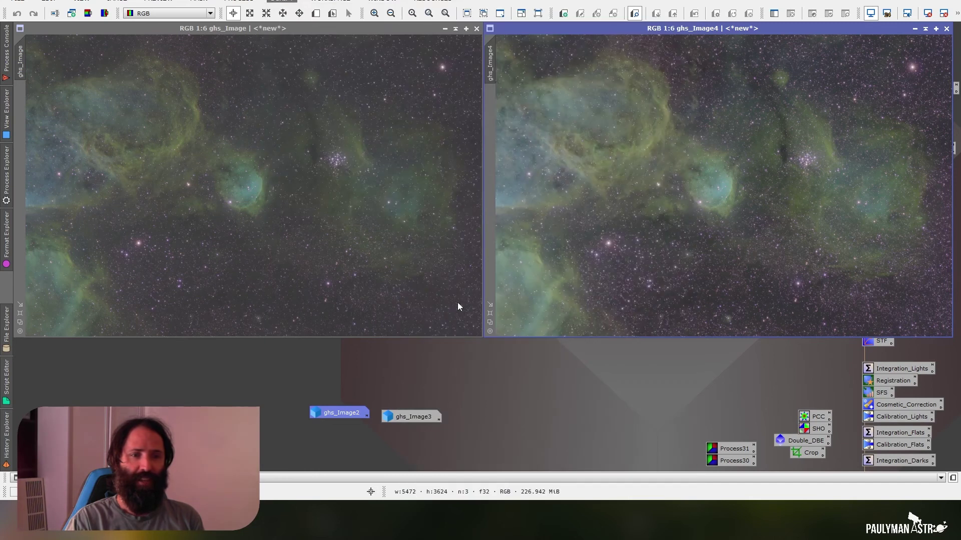
pyautogui.click(609, 279)
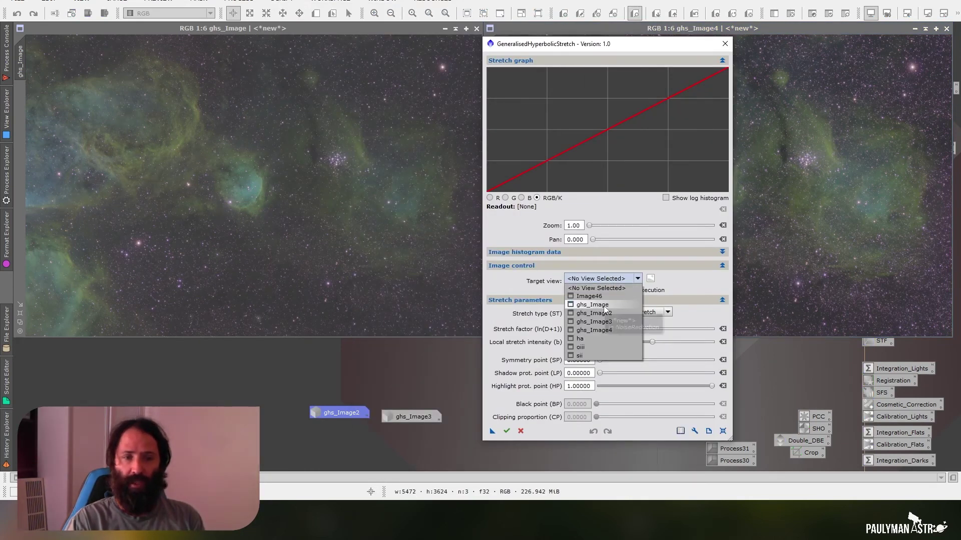
pyautogui.click(595, 304)
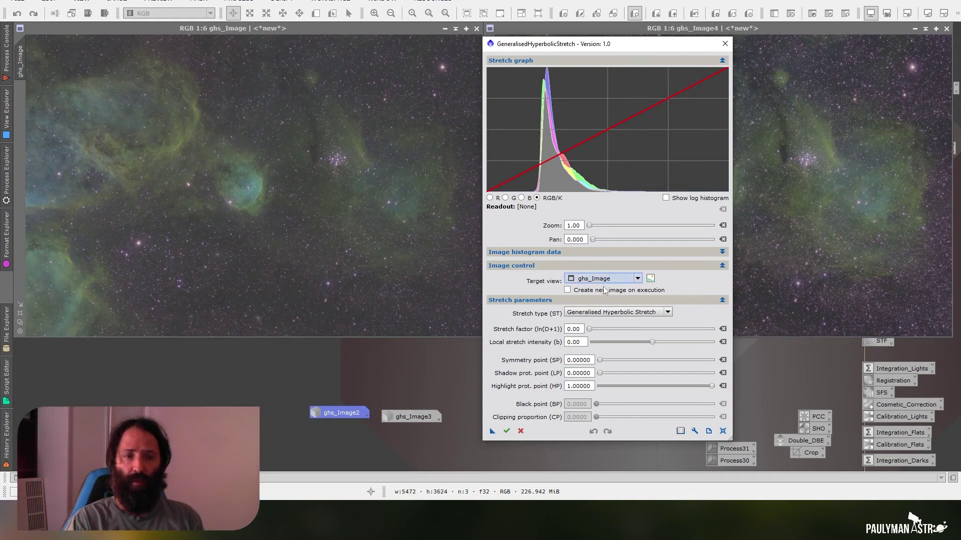
pyautogui.click(603, 316)
pyautogui.click(609, 344)
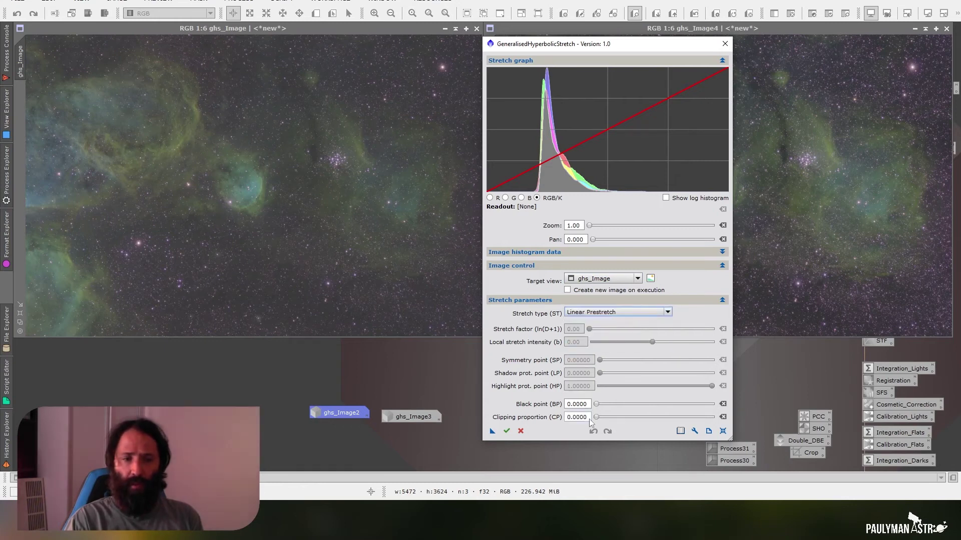
pyautogui.moveTo(590, 418); pyautogui.dragTo(582, 426)
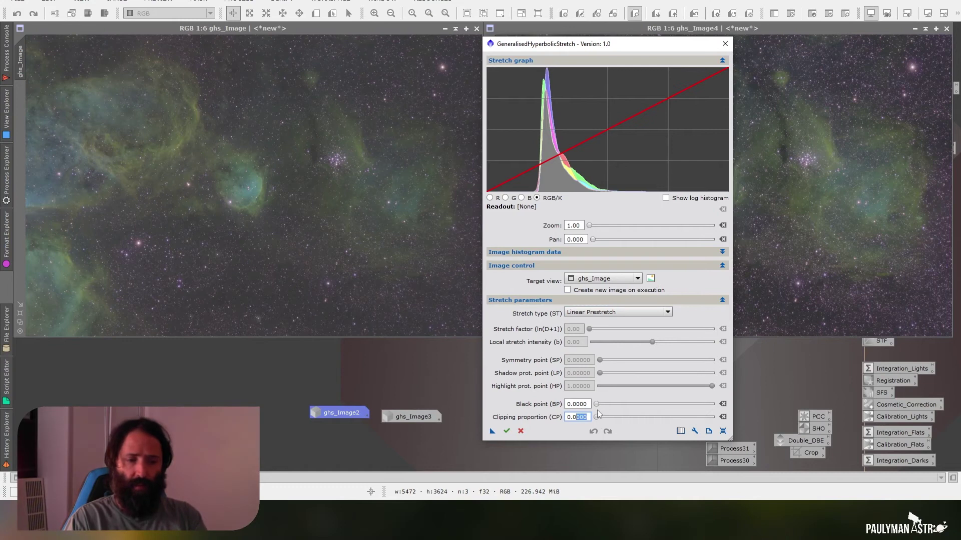
pyautogui.write('5')
pyautogui.click(584, 405)
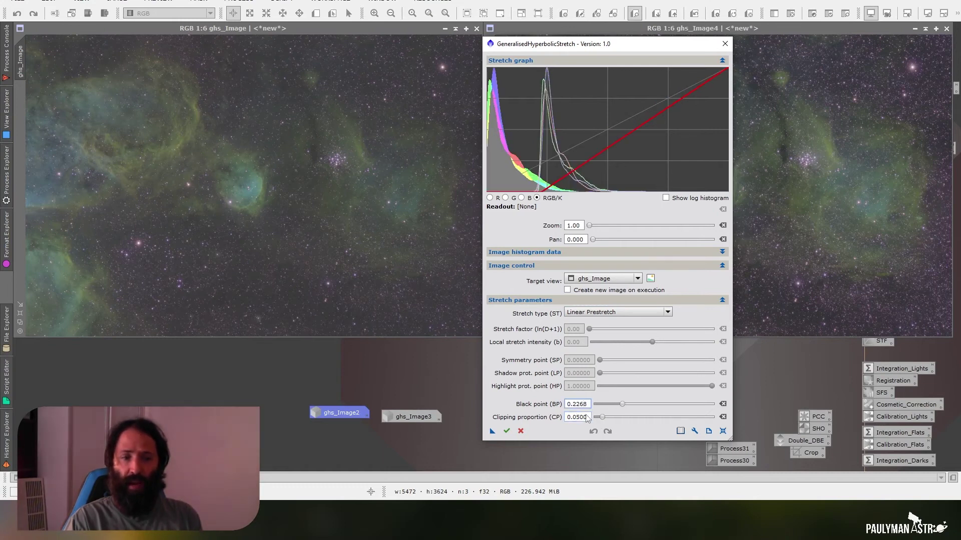
pyautogui.click(587, 418)
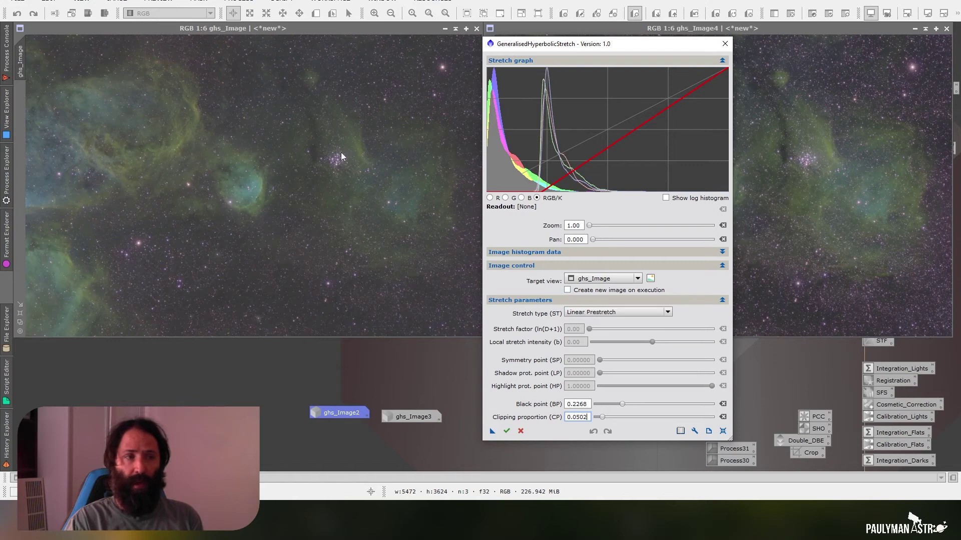
pyautogui.click(506, 431)
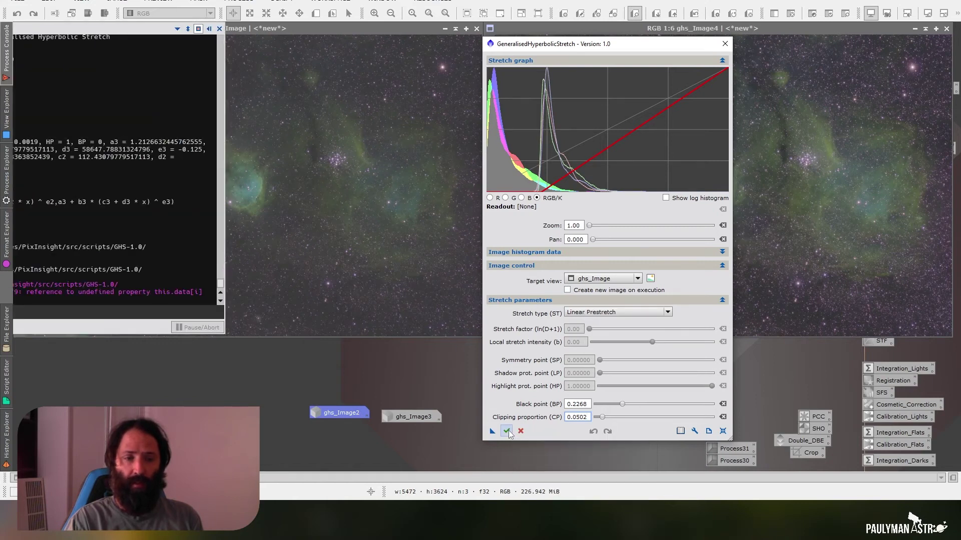
# Step: Apply the same 0.05 clipping-proportion Linear Prestretch to ghs_Image2
pyautogui.click(602, 279)
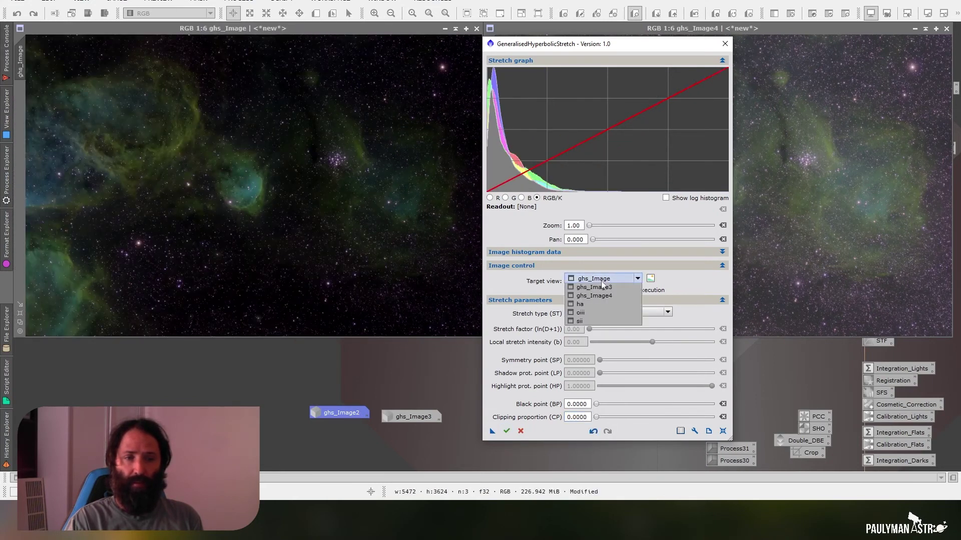
pyautogui.click(593, 314)
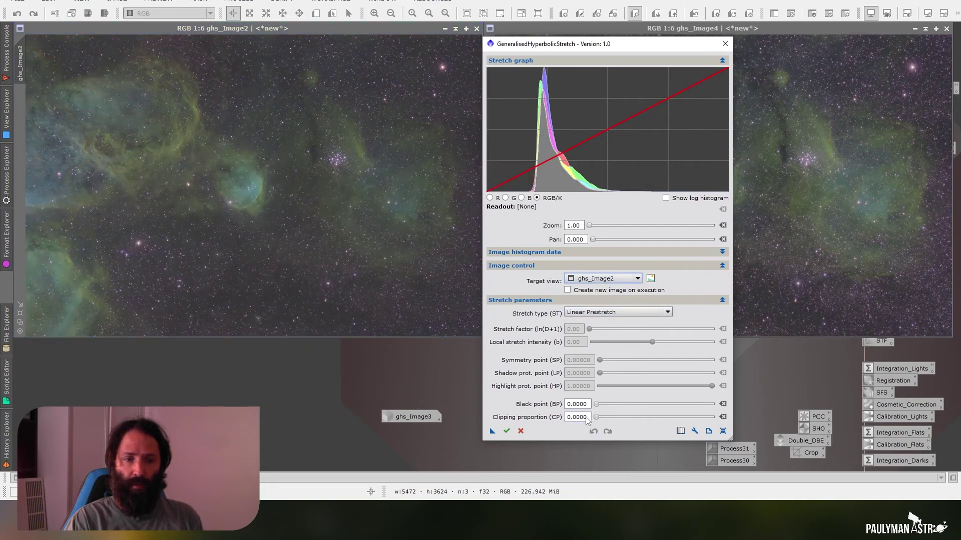
pyautogui.write('0.05')
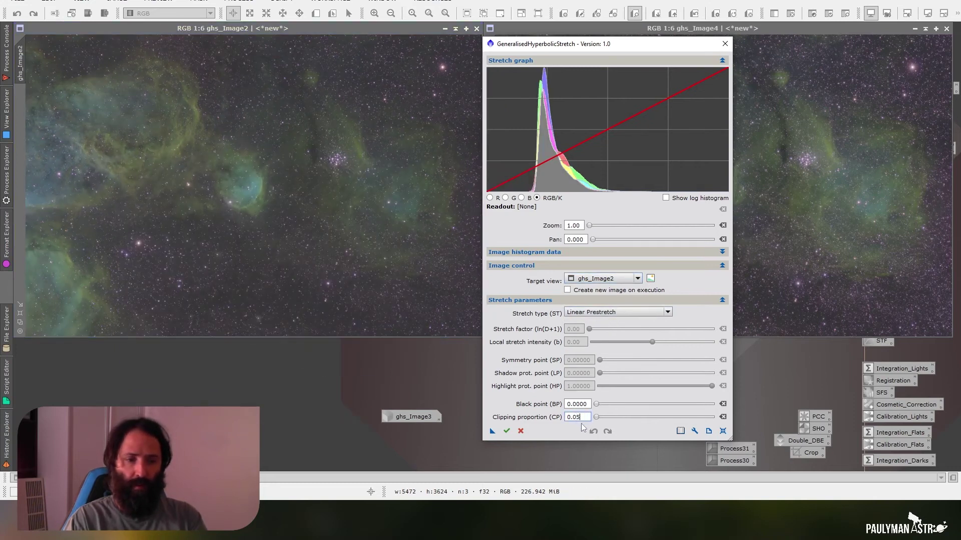
pyautogui.click(506, 431)
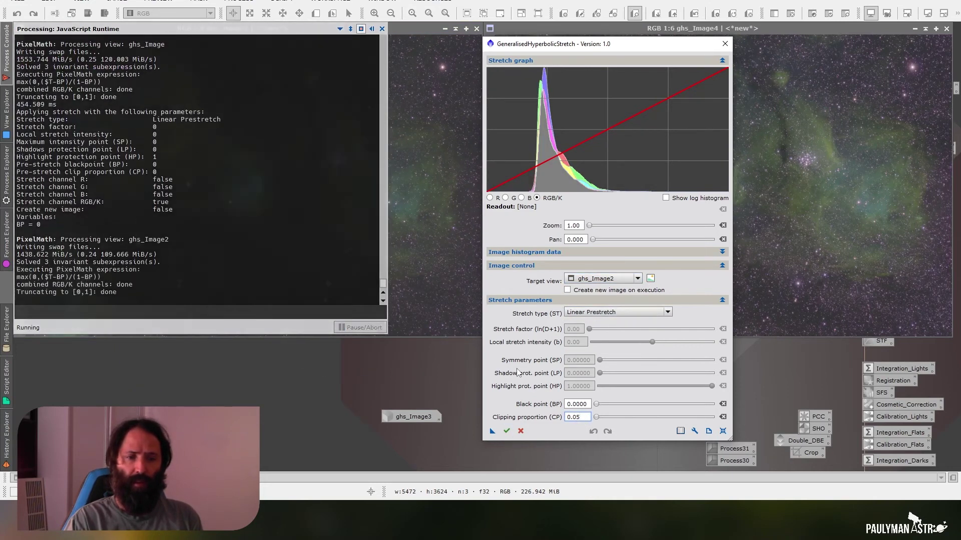
pyautogui.press('Return')
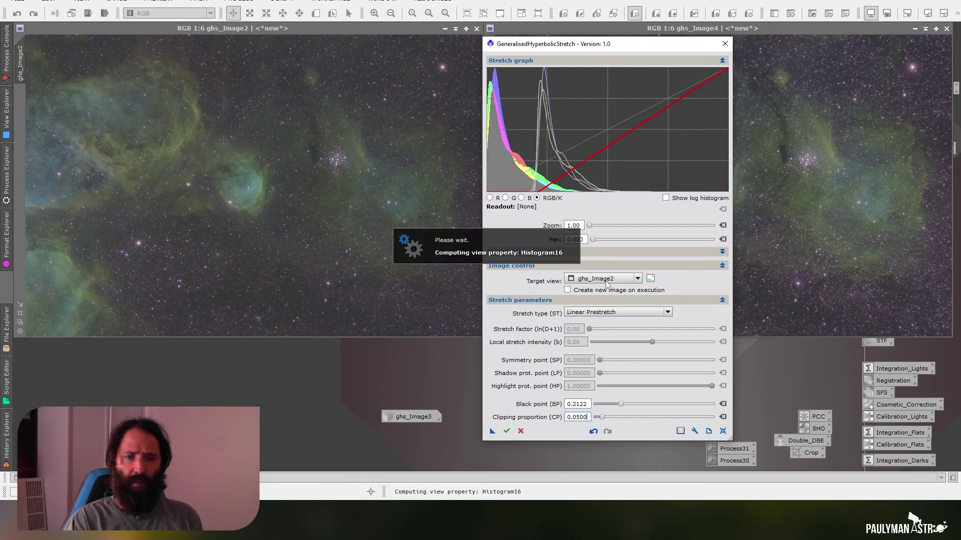
# Step: Apply the 0.05 clipping-proportion Linear Prestretch to ghs_Image3 and ghs_Image4
pyautogui.click(606, 282)
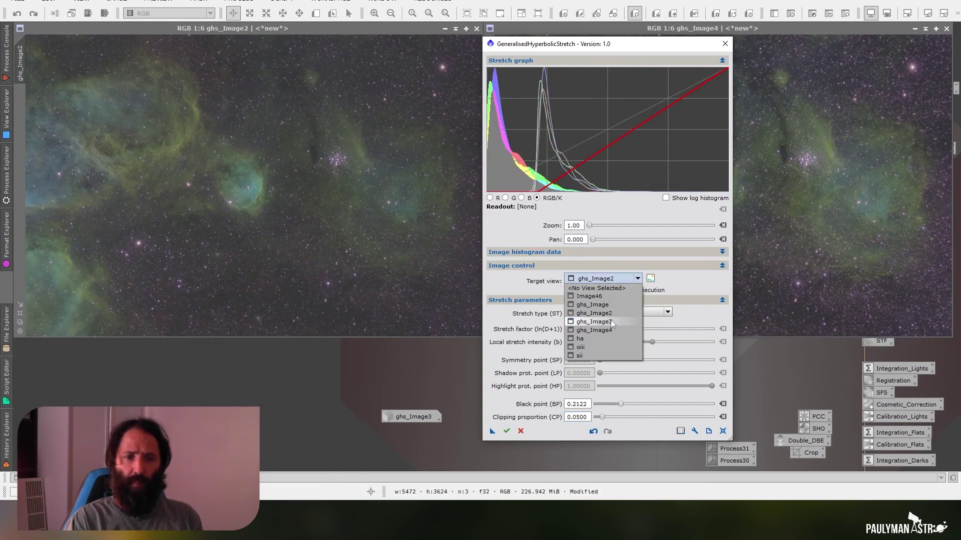
pyautogui.click(611, 317)
pyautogui.click(582, 420)
pyautogui.moveTo(587, 419); pyautogui.dragTo(579, 417)
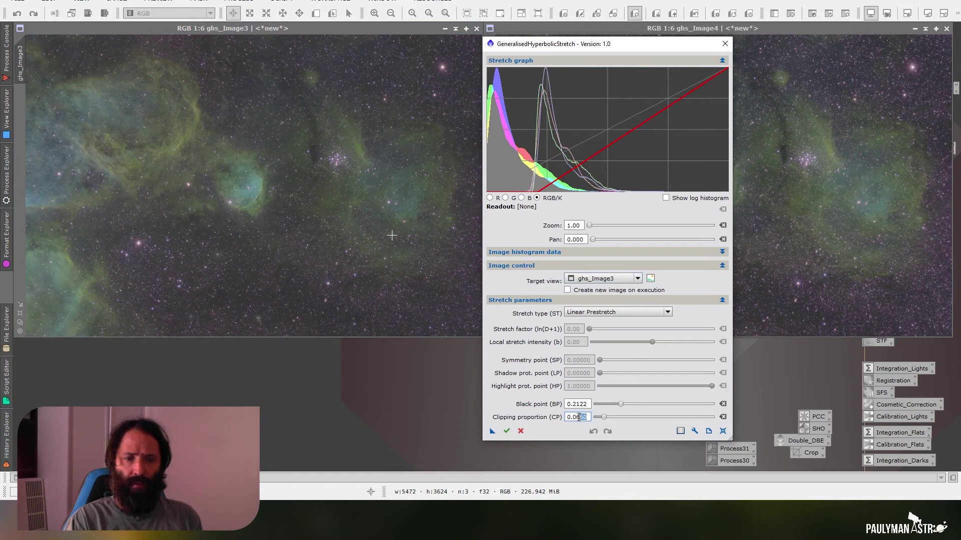
pyautogui.write('5')
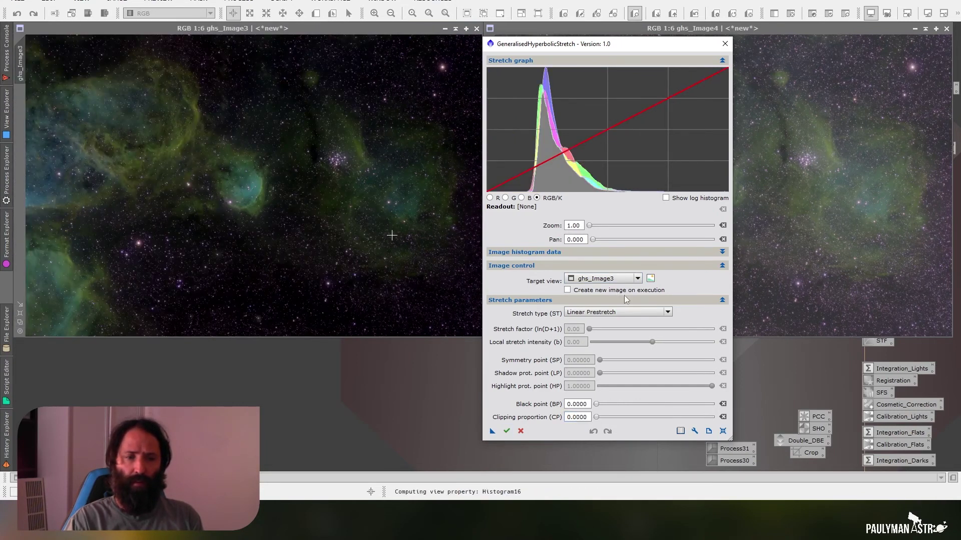
pyautogui.click(631, 279)
pyautogui.click(611, 328)
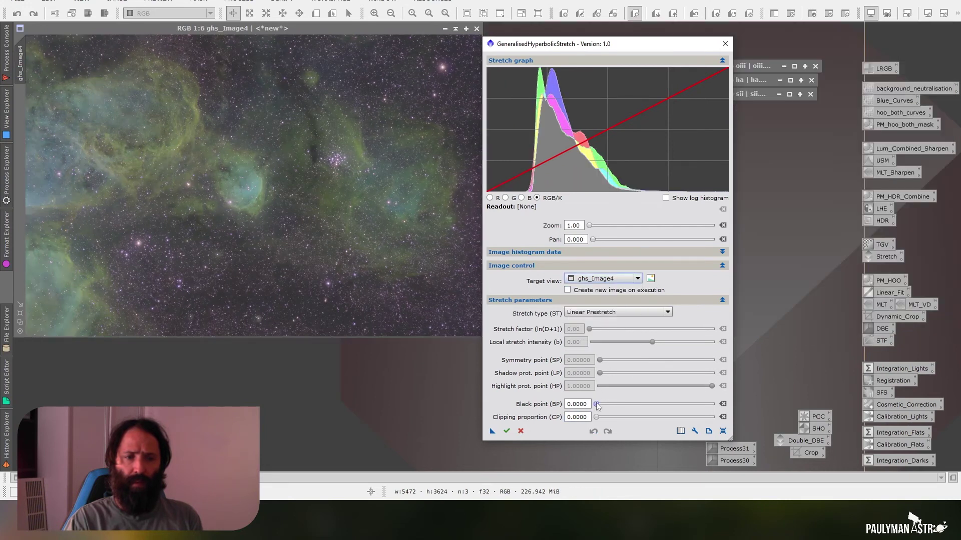
pyautogui.moveTo(588, 419); pyautogui.dragTo(582, 420)
pyautogui.write('5')
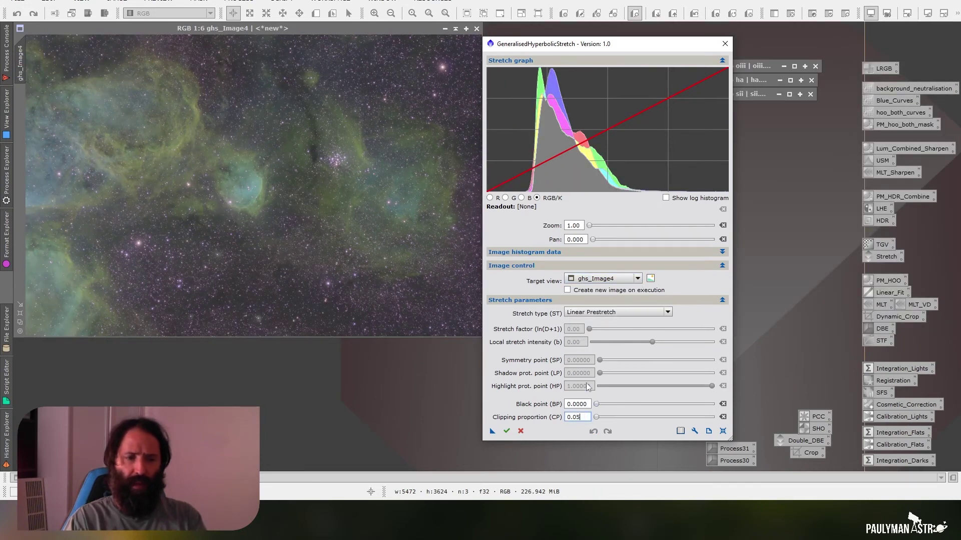
pyautogui.click(587, 404)
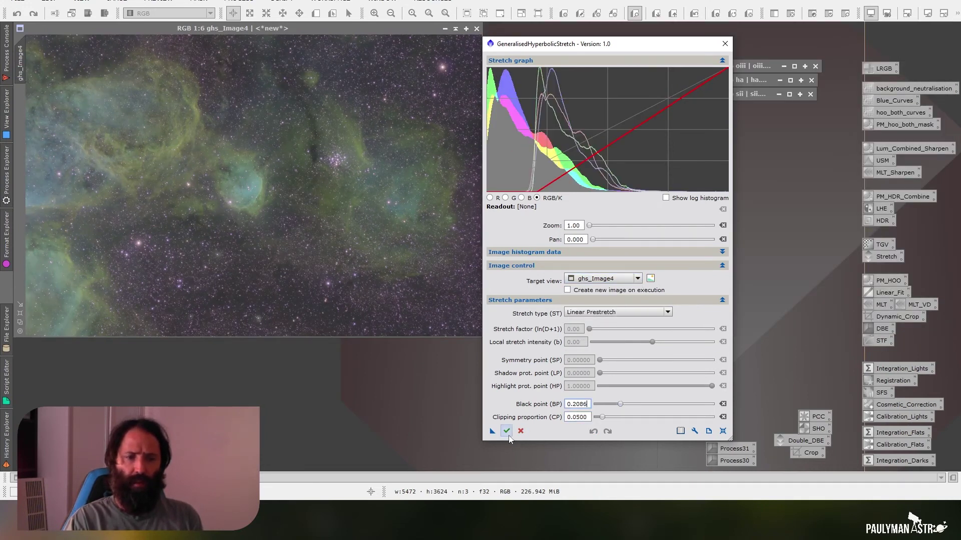
pyautogui.click(506, 431)
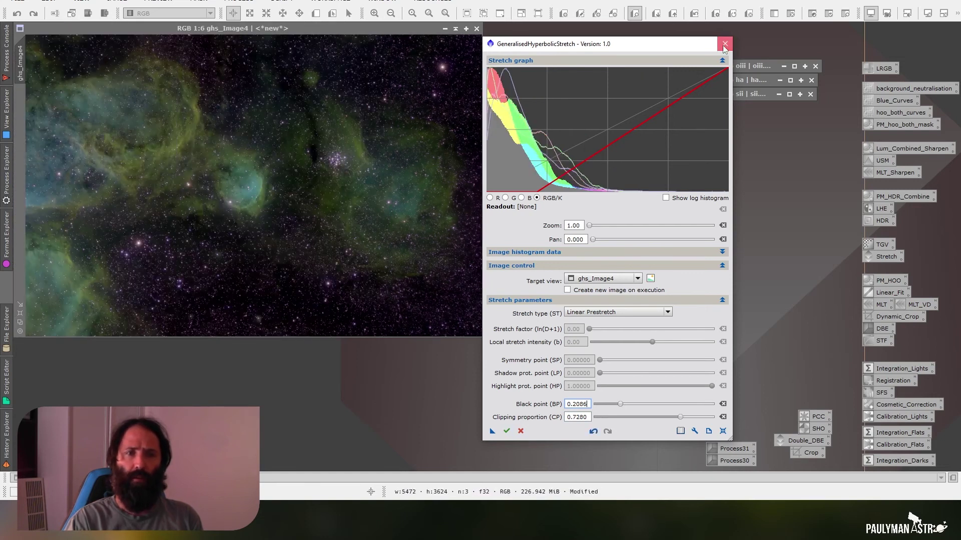
# Step: Close the GHS tool without saving the log and place ghs_Image4 to the right of ghs_Image
pyautogui.click(724, 46)
pyautogui.click(500, 260)
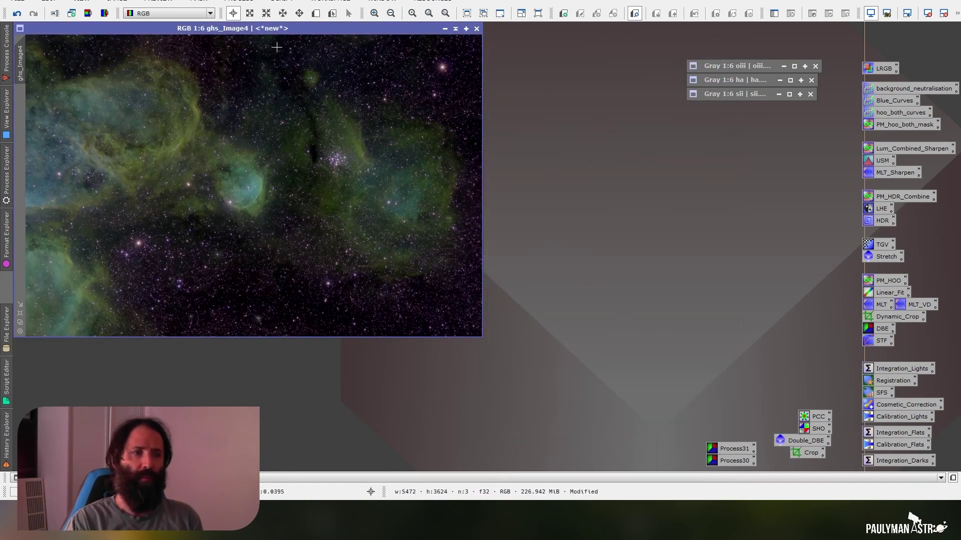
pyautogui.moveTo(278, 28); pyautogui.dragTo(737, 38)
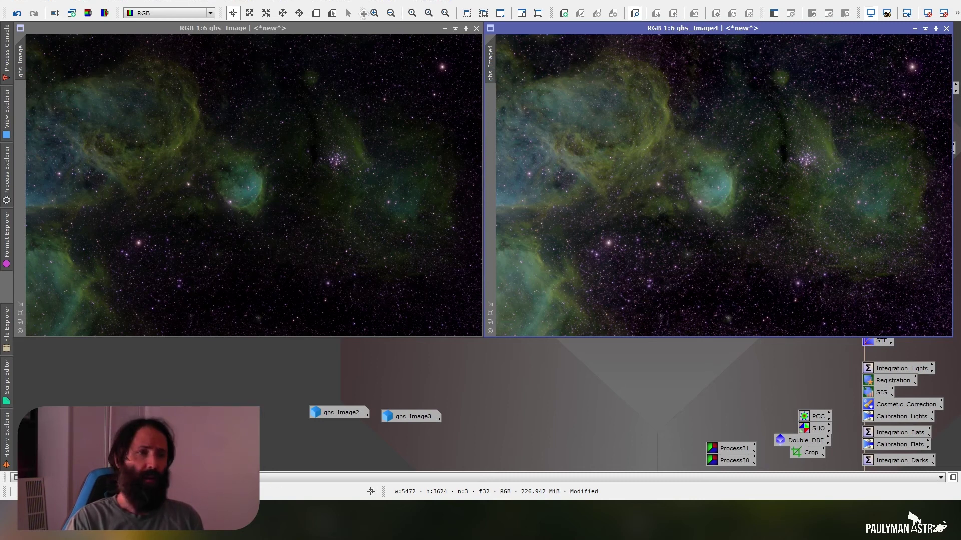
# Step: Zoom ghs_Image4 to 1:2 on a faint nebula region and match ghs_Image's view to it
pyautogui.click(374, 14)
pyautogui.click(373, 13)
pyautogui.click(374, 14)
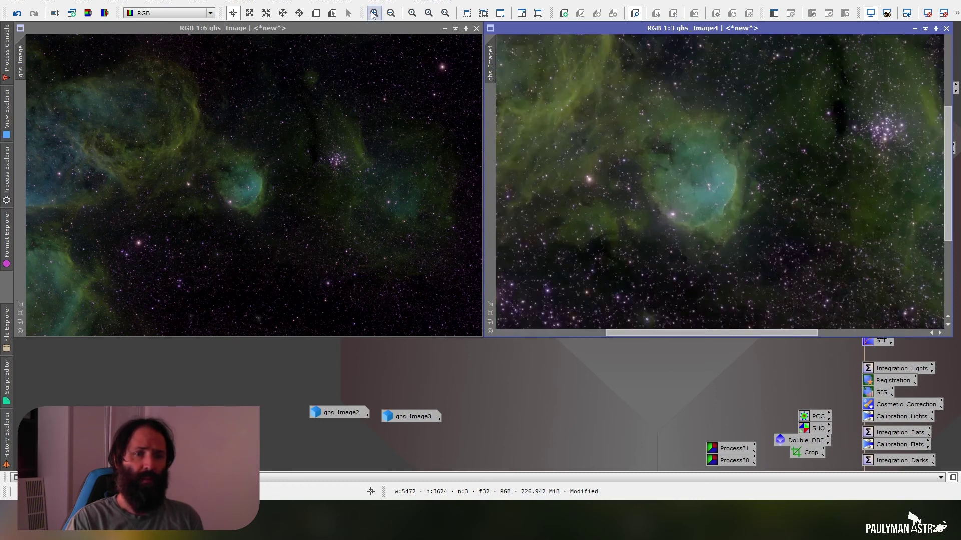
pyautogui.click(374, 14)
pyautogui.moveTo(708, 333); pyautogui.dragTo(654, 333)
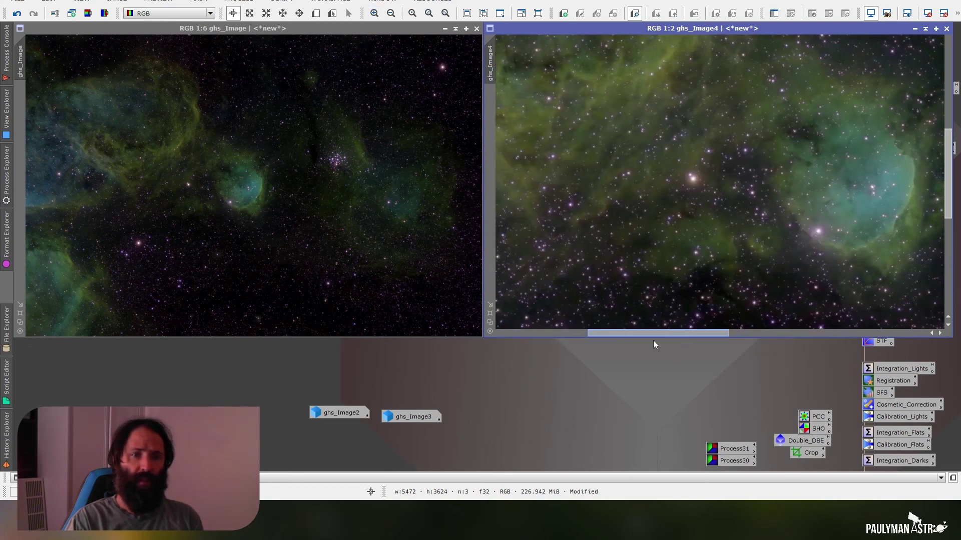
pyautogui.moveTo(947, 203); pyautogui.dragTo(942, 160)
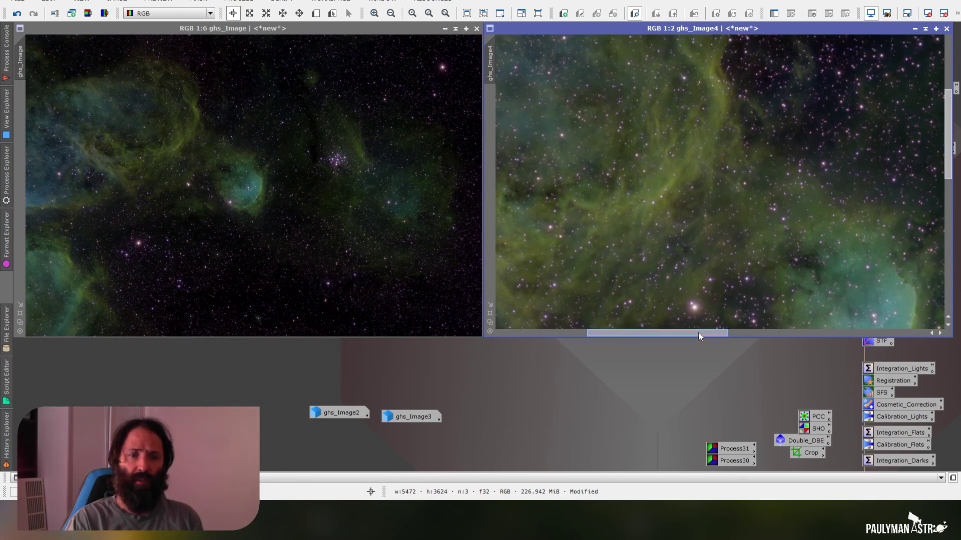
pyautogui.moveTo(697, 333); pyautogui.dragTo(654, 332)
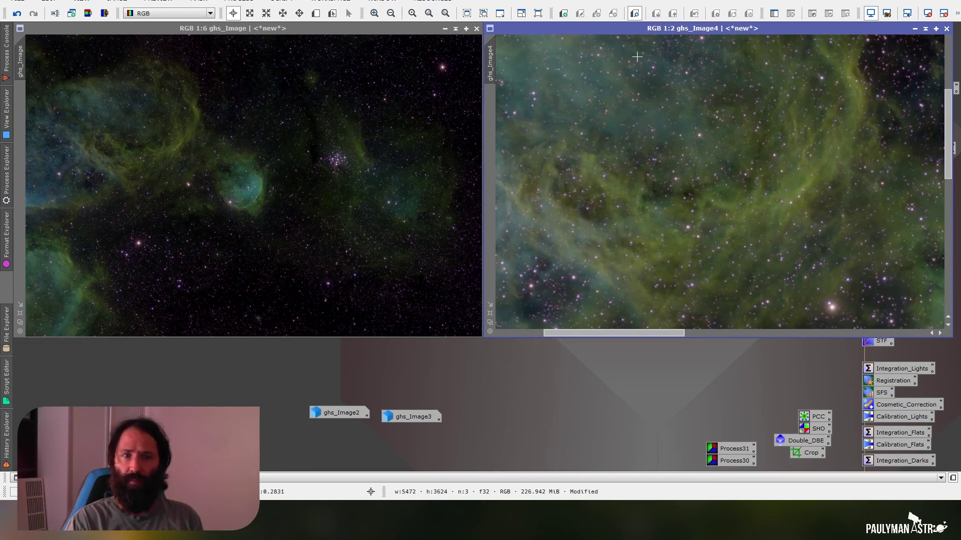
pyautogui.moveTo(492, 58); pyautogui.dragTo(20, 67)
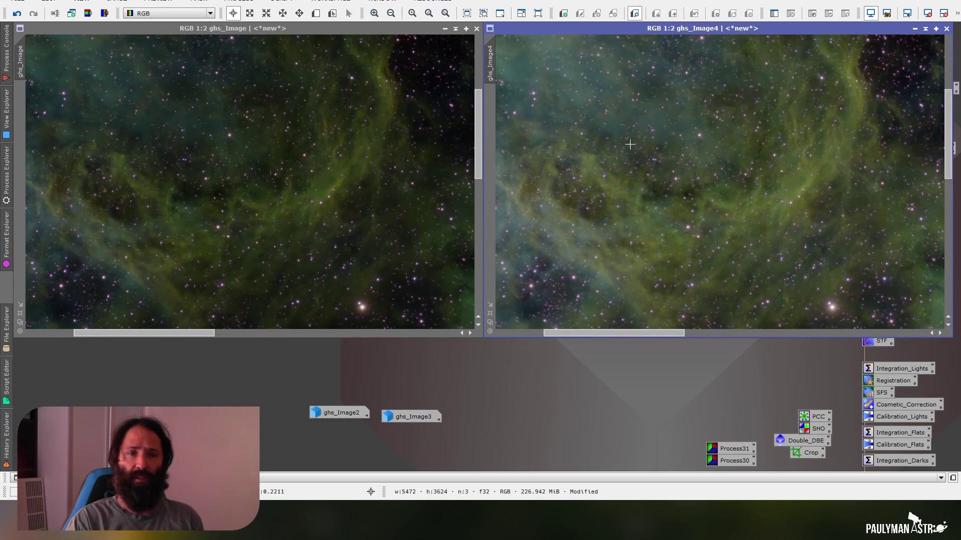
# Step: Discard ghs_Image4, restore ghs_Image3 beside ghs_Image, and sync both to the same 1:2 region
pyautogui.click(947, 30)
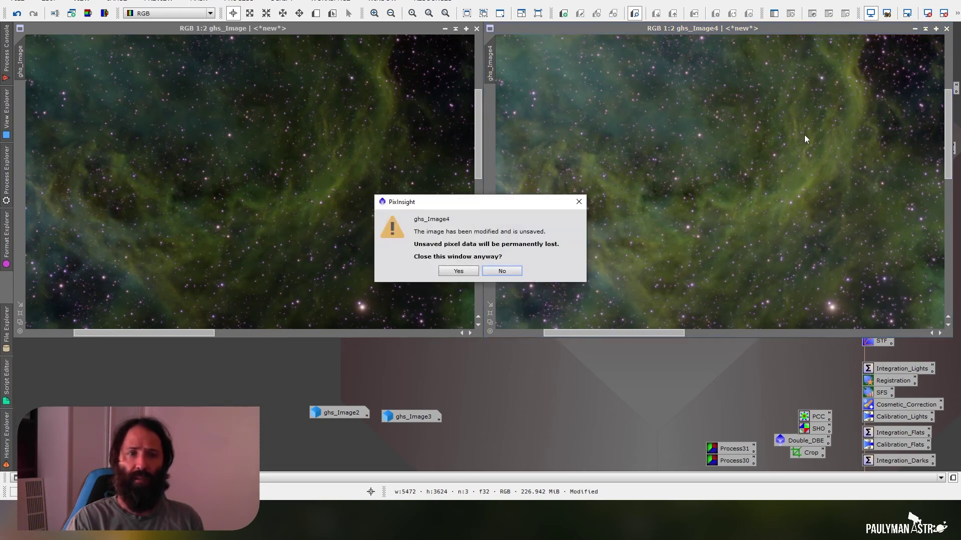
pyautogui.click(459, 272)
pyautogui.doubleClick(411, 417)
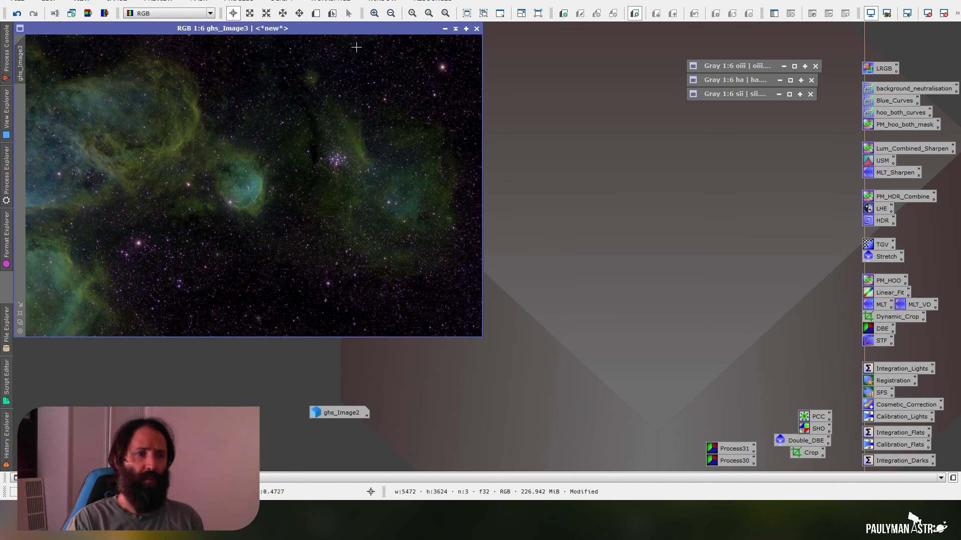
pyautogui.moveTo(346, 33); pyautogui.dragTo(817, 33)
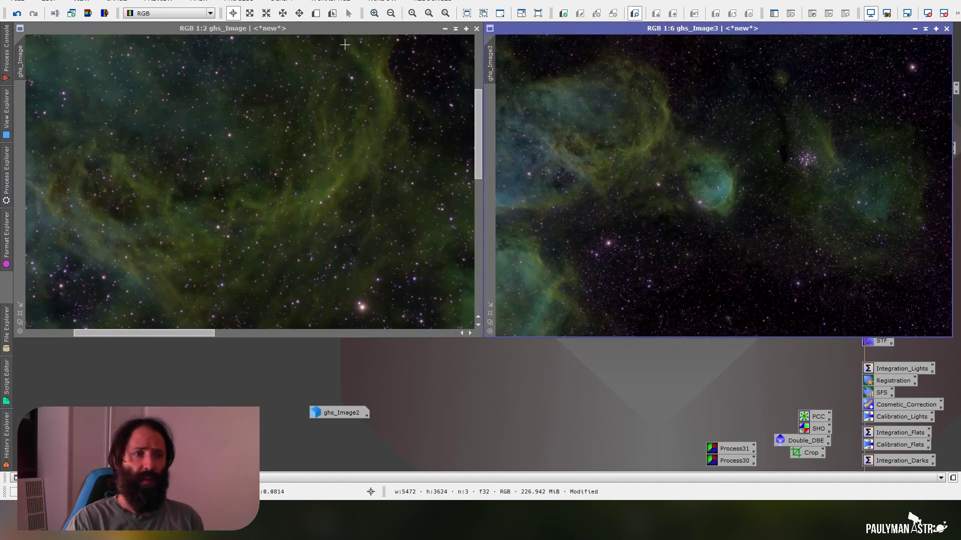
pyautogui.click(32, 57)
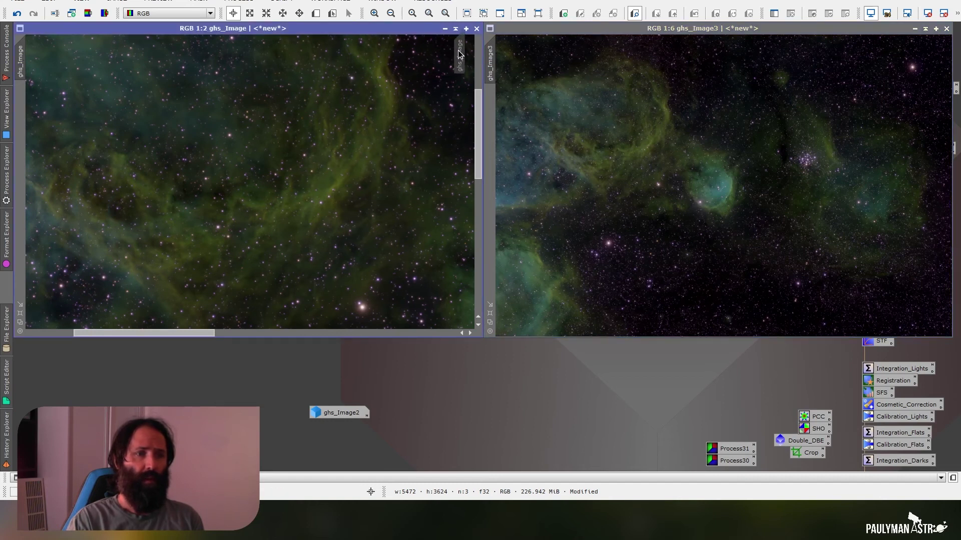
pyautogui.moveTo(487, 61); pyautogui.dragTo(496, 68)
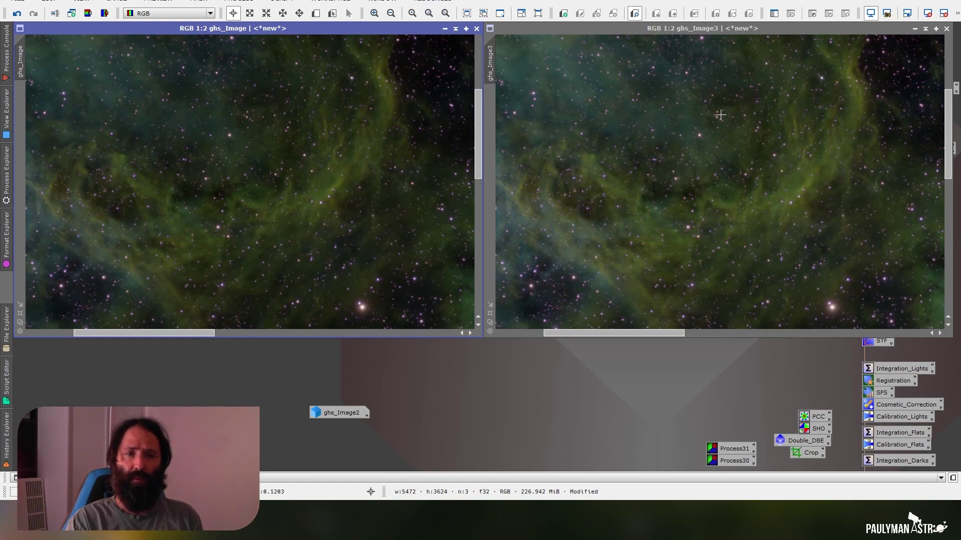
# Step: Close ghs_Image3, ghs_Image and the iconized ghs_Image2, all without saving
pyautogui.click(946, 28)
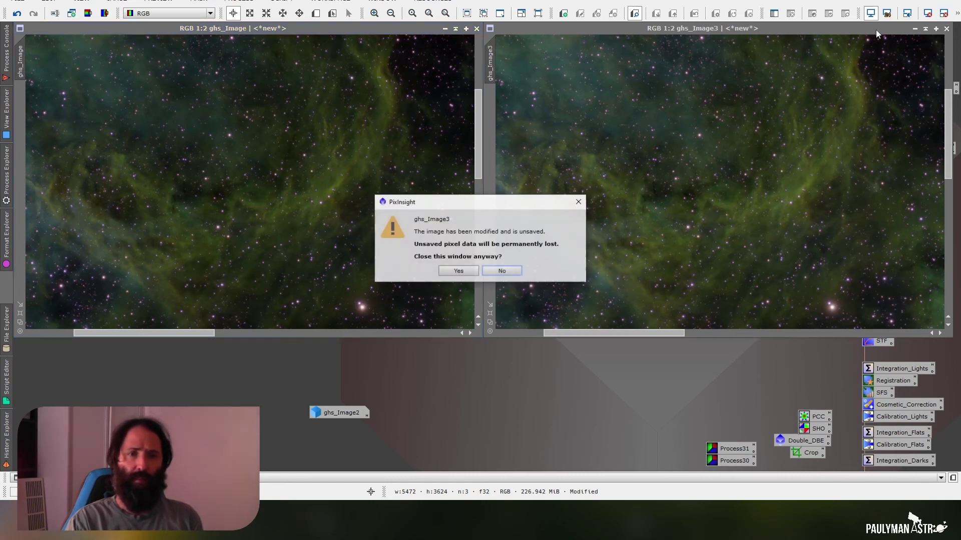
pyautogui.click(458, 271)
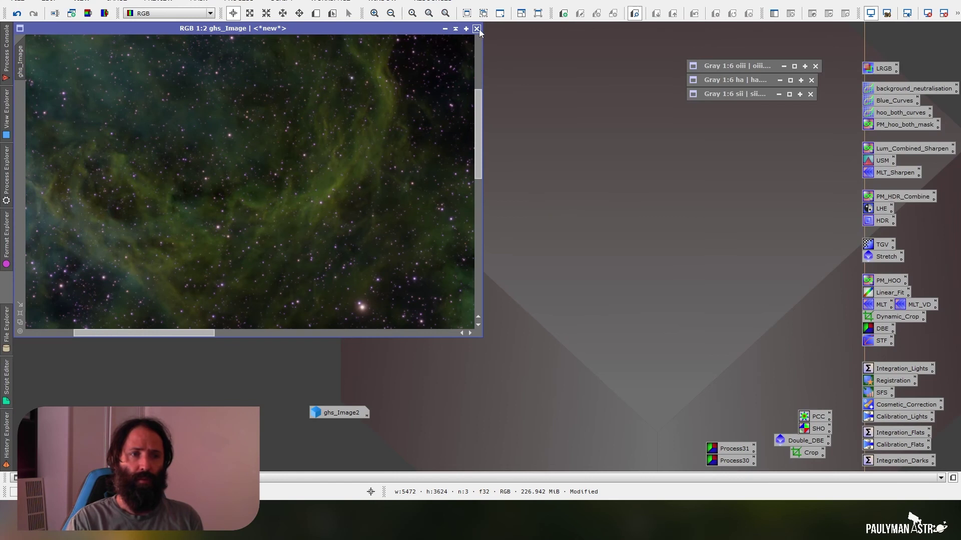
pyautogui.click(478, 29)
pyautogui.click(459, 271)
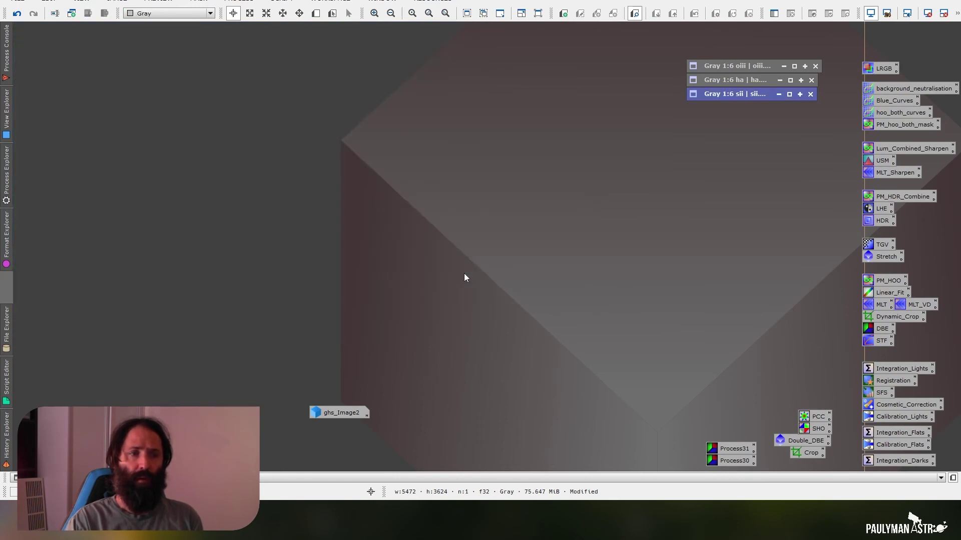
pyautogui.rightClick(336, 414)
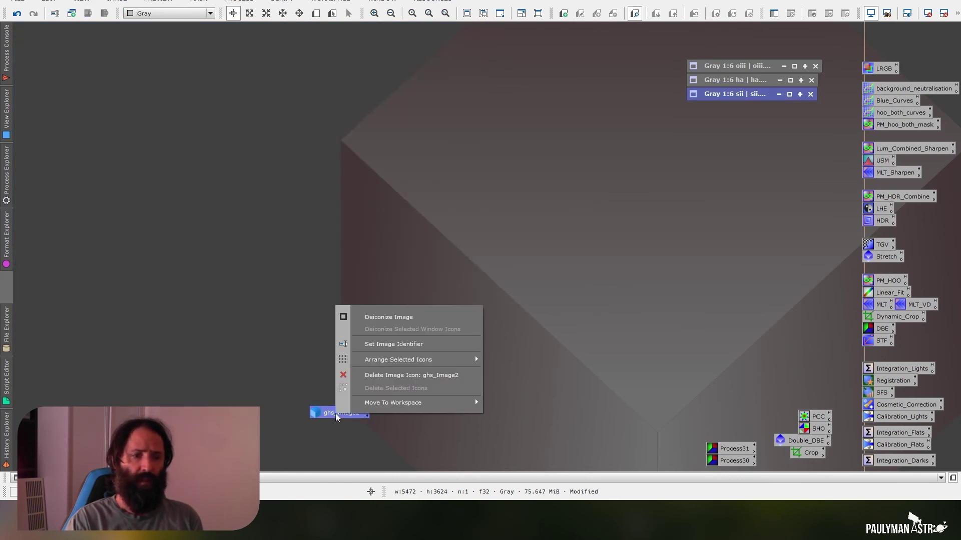
pyautogui.click(435, 375)
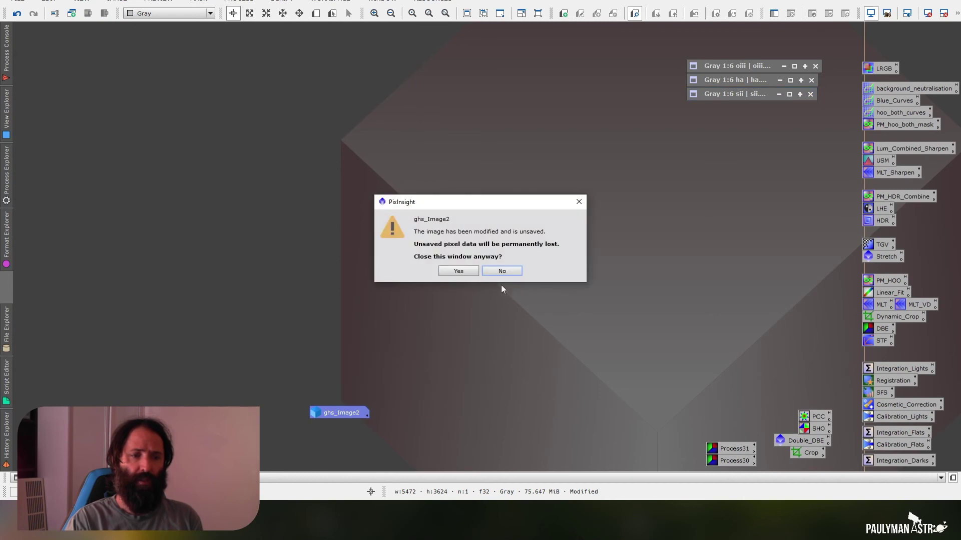
pyautogui.click(459, 271)
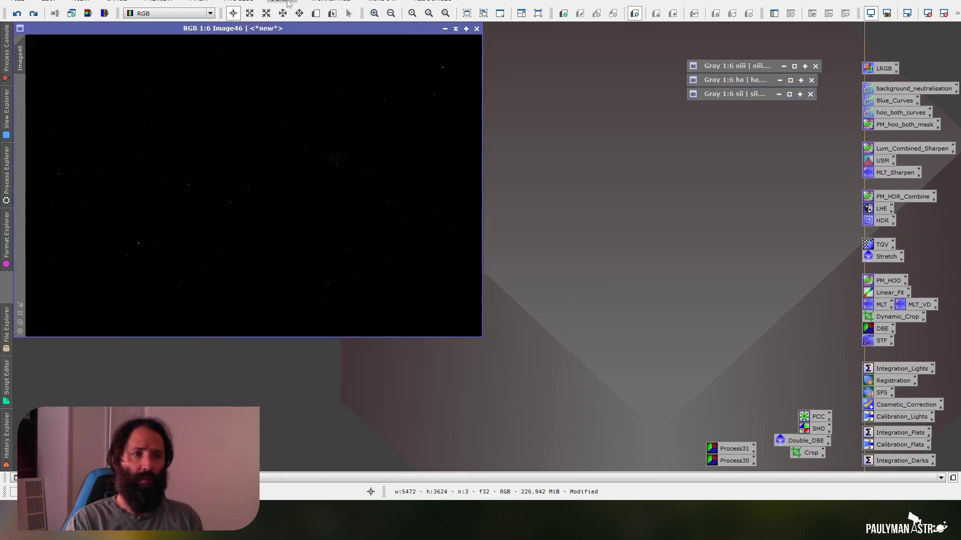
# Step: Launch GeneralisedHyperbolicStretch from Scripts and target Image46
pyautogui.click(289, 3)
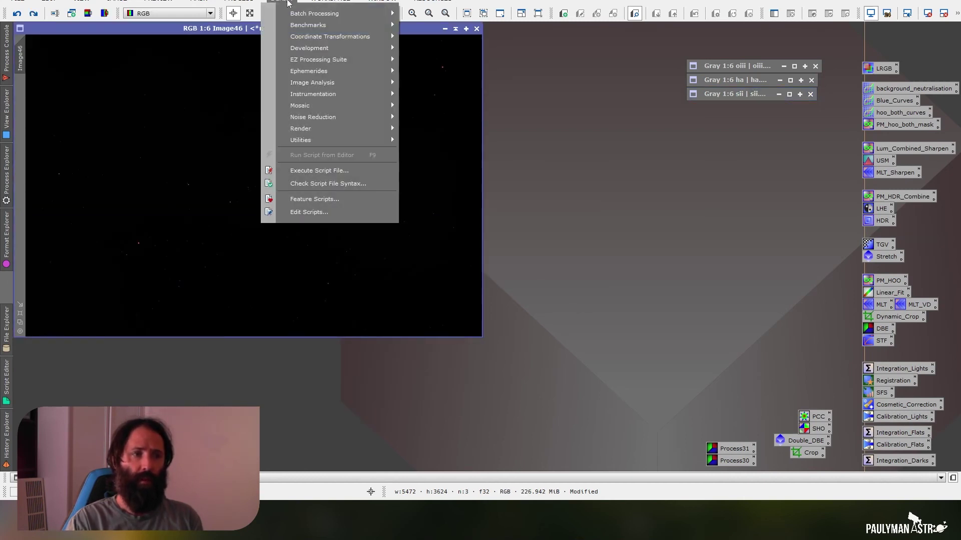
pyautogui.moveTo(314, 141)
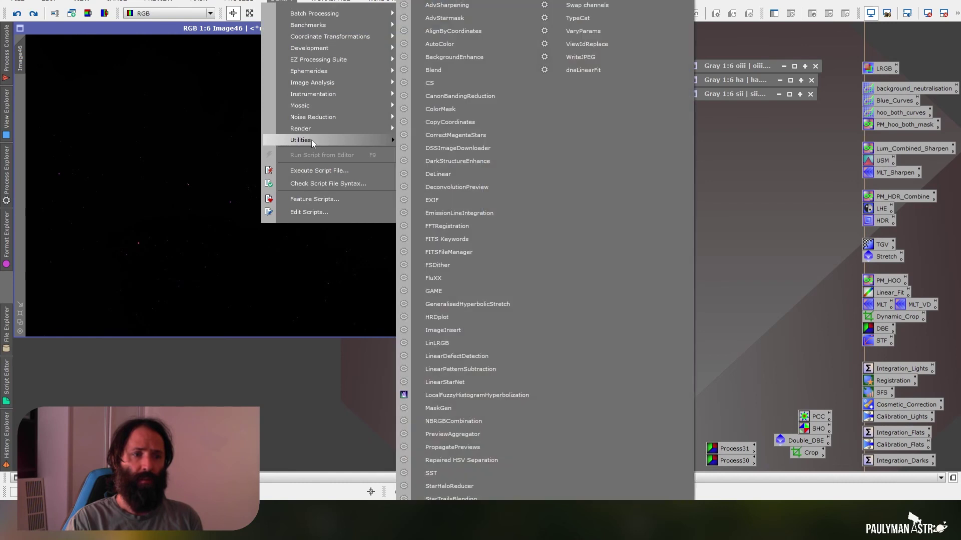
pyautogui.click(506, 303)
pyautogui.moveTo(620, 41); pyautogui.dragTo(668, 34)
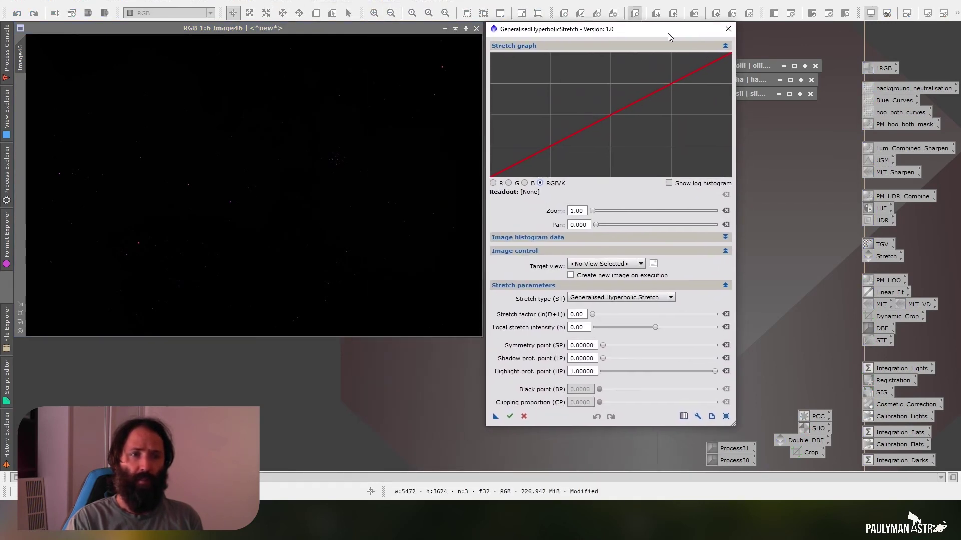
pyautogui.click(627, 265)
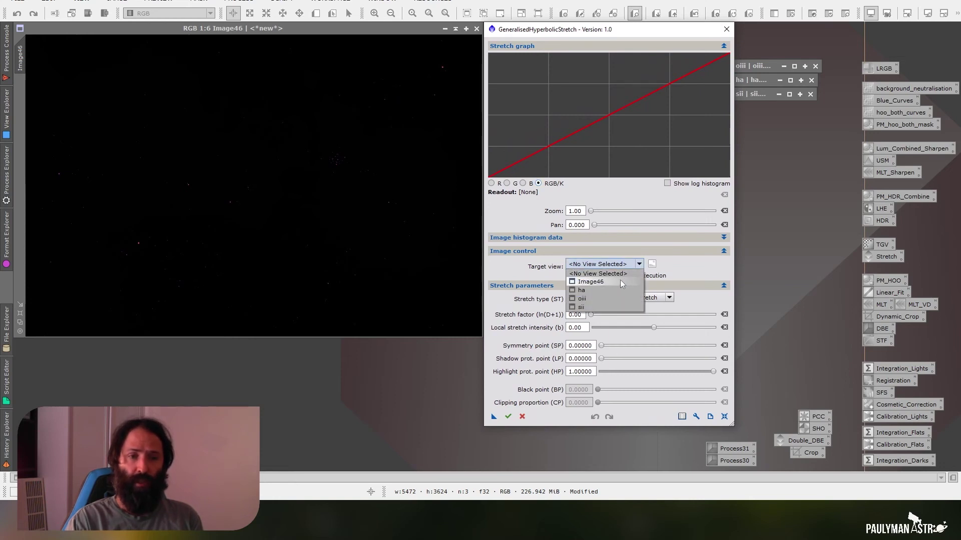
pyautogui.click(620, 281)
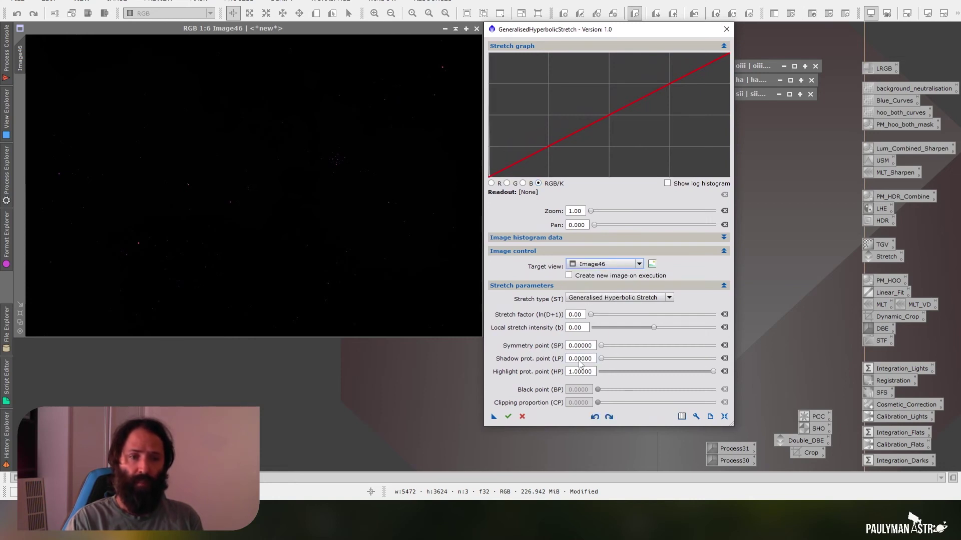
# Step: Set symmetry point 0.00165, local intensity 8 and stretch factor 4.10, then preview
pyautogui.click(589, 346)
pyautogui.moveTo(590, 346); pyautogui.dragTo(581, 346)
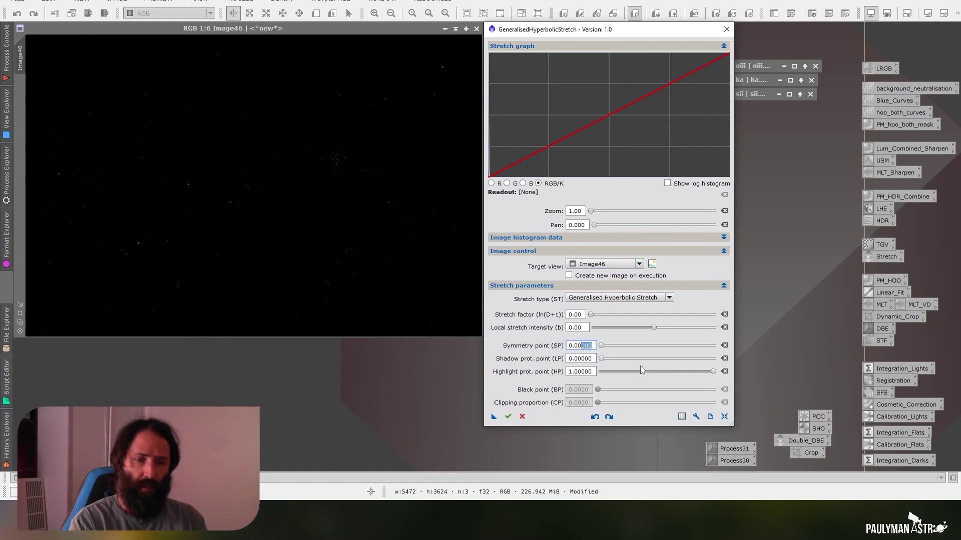
pyautogui.write('165')
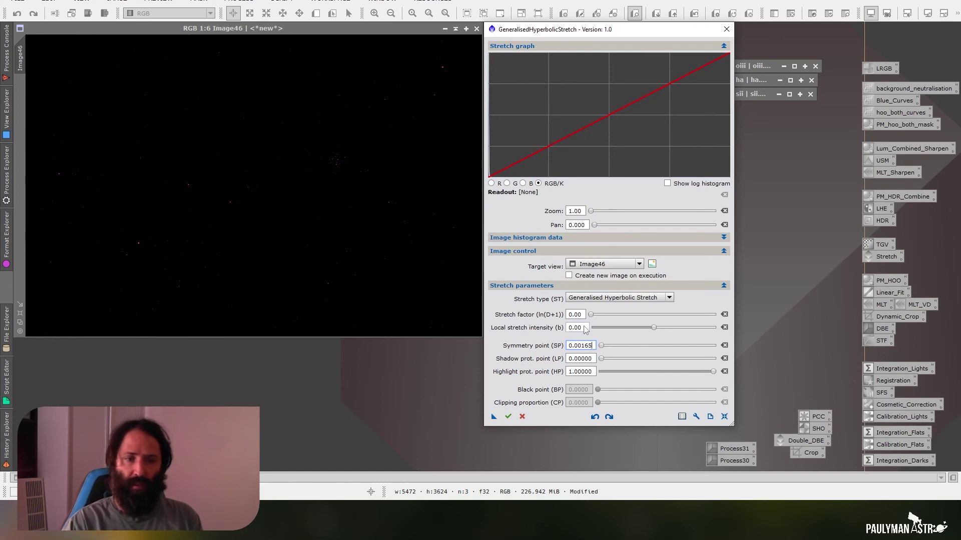
pyautogui.moveTo(587, 328); pyautogui.dragTo(573, 329)
pyautogui.write('8')
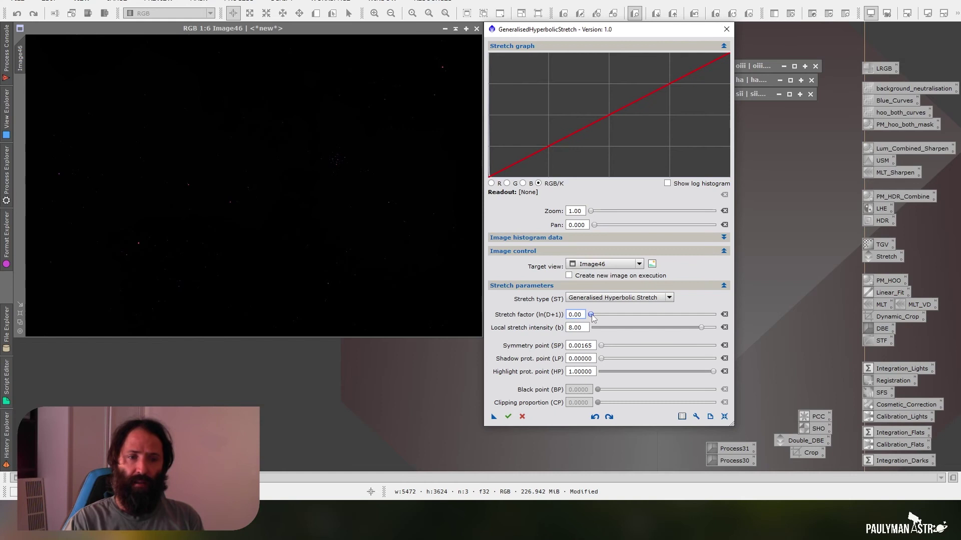
pyautogui.click(600, 318)
pyautogui.moveTo(600, 319); pyautogui.dragTo(643, 323)
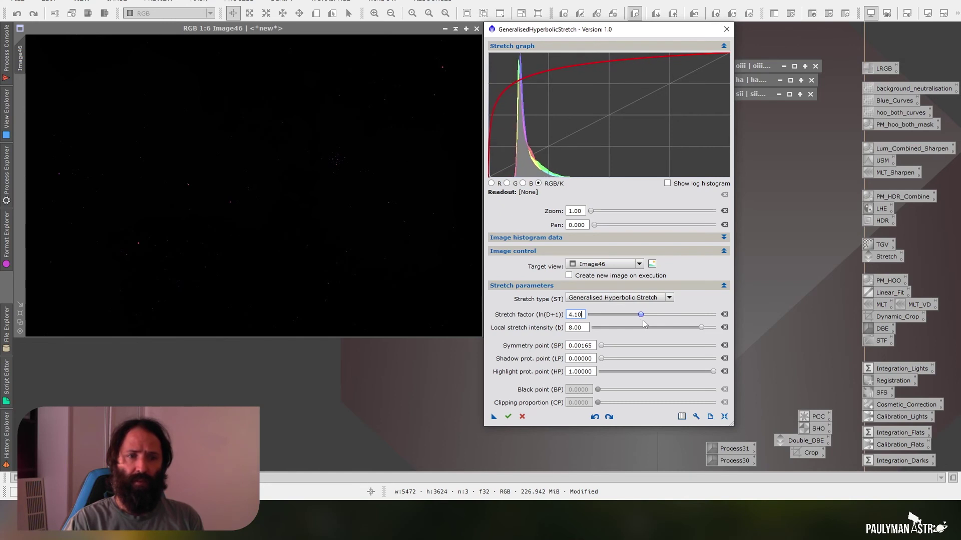
pyautogui.click(651, 264)
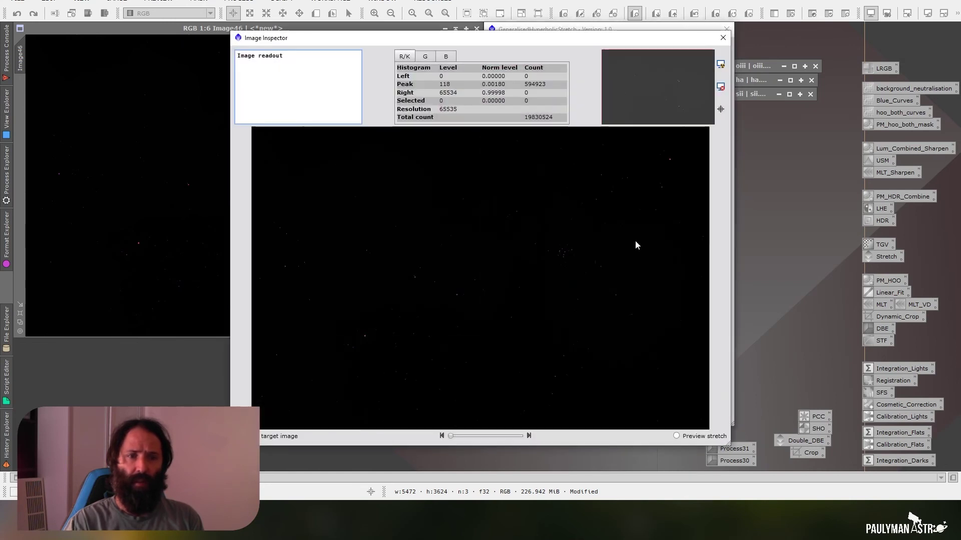
# Step: Check the previewed stretch in Image Inspector, close it, and apply the stretch to Image46
pyautogui.click(676, 436)
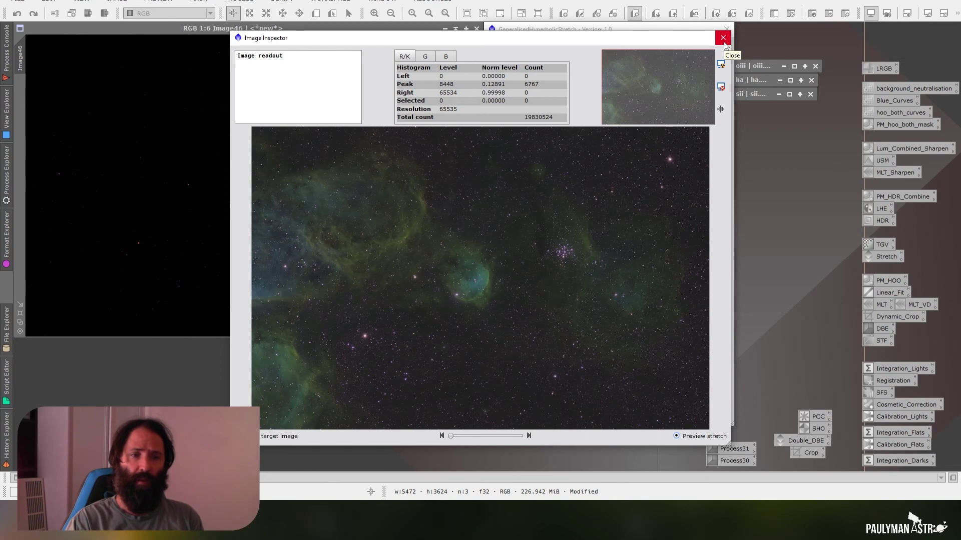
pyautogui.click(724, 40)
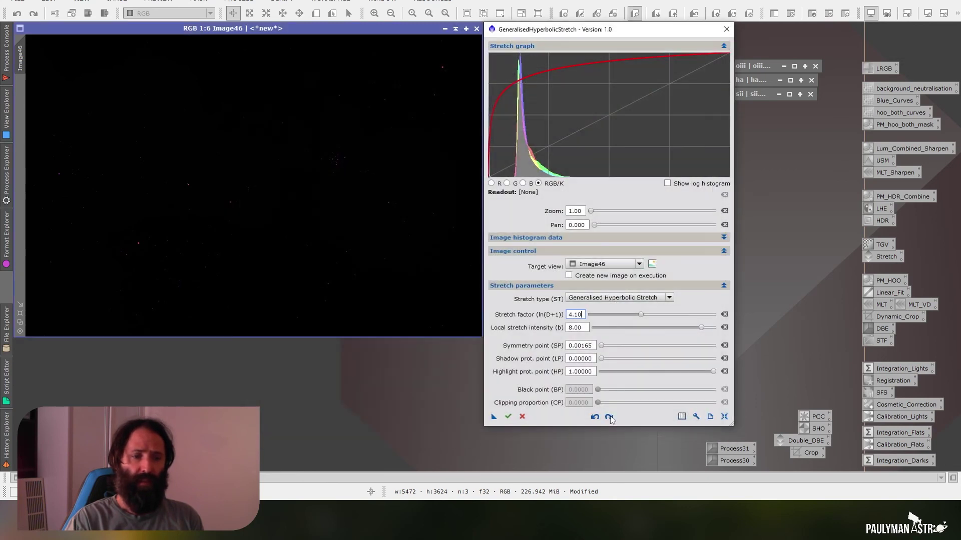
pyautogui.click(508, 417)
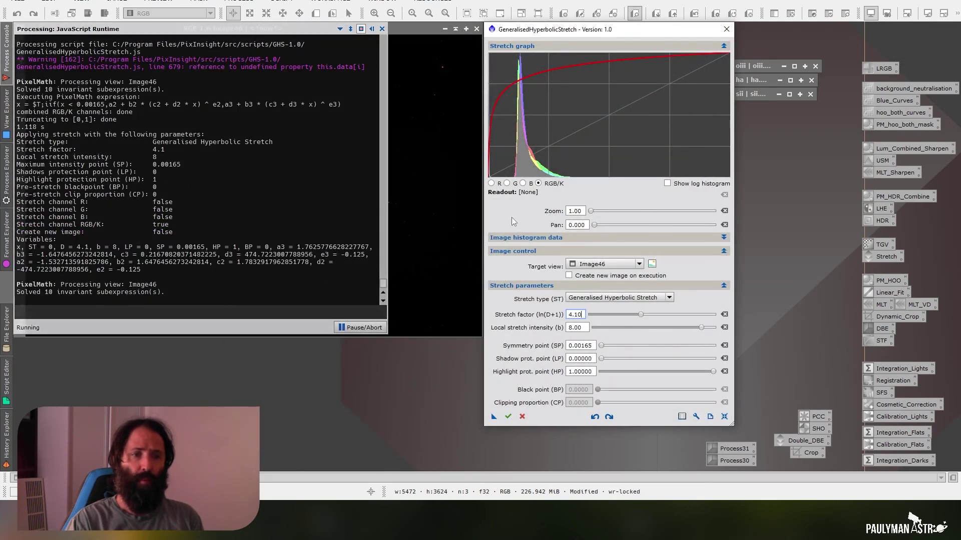
# Step: Zoom the histogram graph in 3x and pick the symmetry point at its peak
pyautogui.click(591, 211)
pyautogui.write('3')
pyautogui.press('Return')
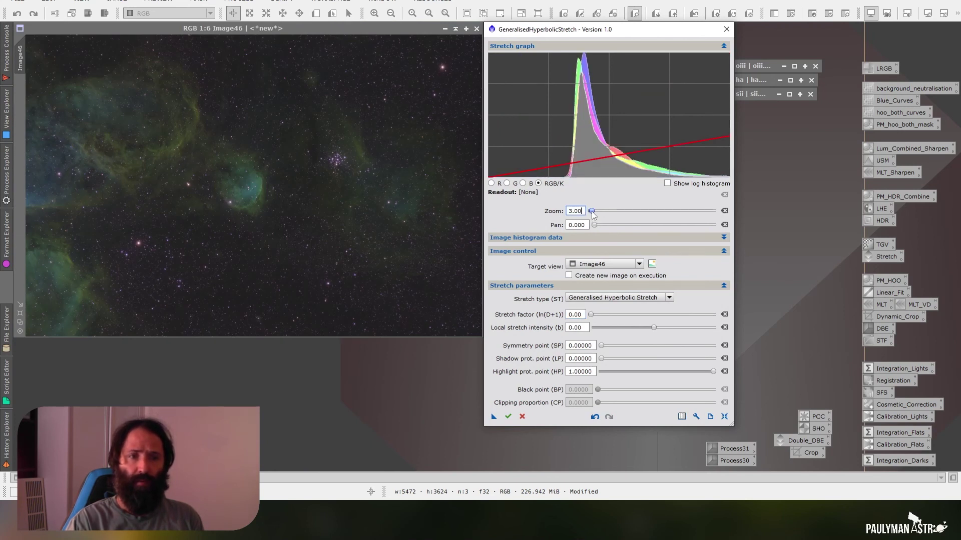
pyautogui.moveTo(592, 212); pyautogui.dragTo(592, 213)
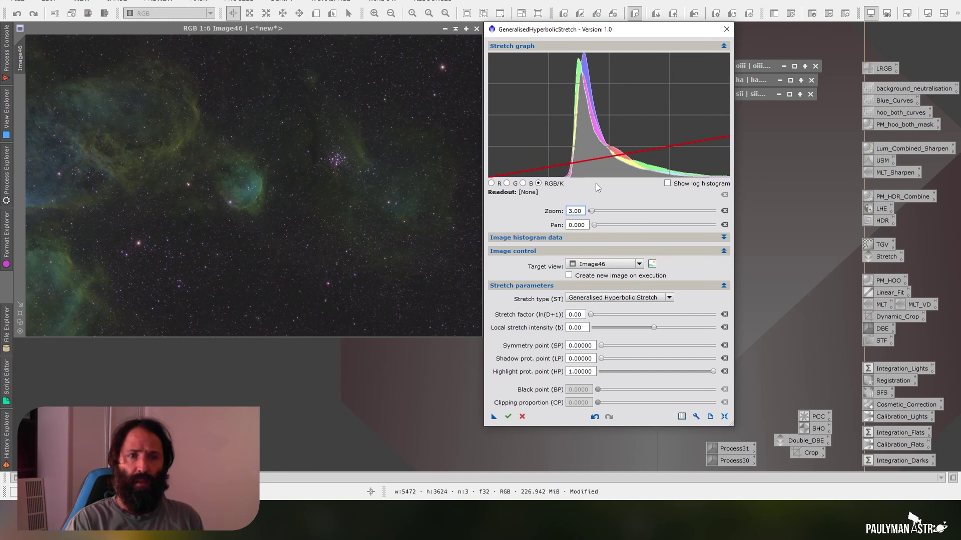
pyautogui.click(574, 118)
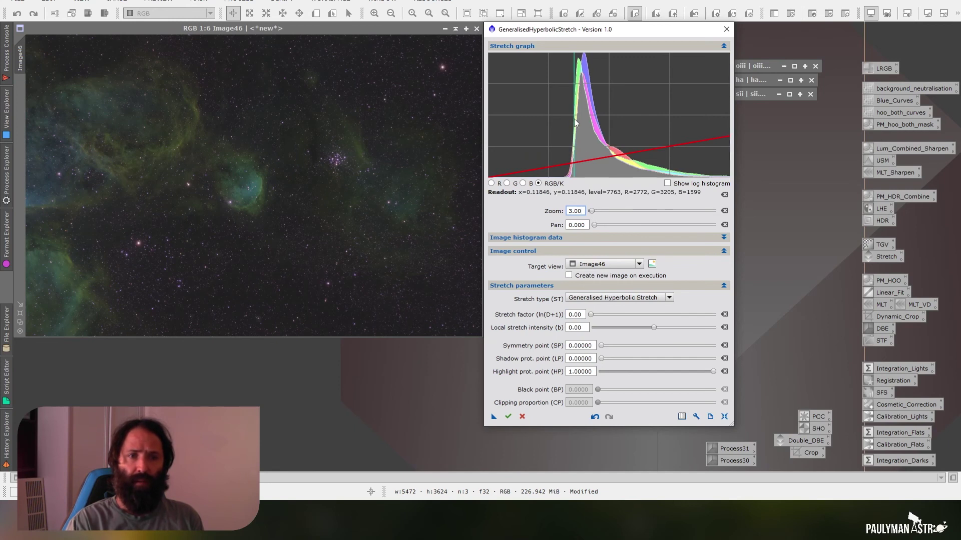
# Step: Set symmetry point 0.11846, local intensity 8 and stretch factor 0.10, then preview
pyautogui.click(591, 348)
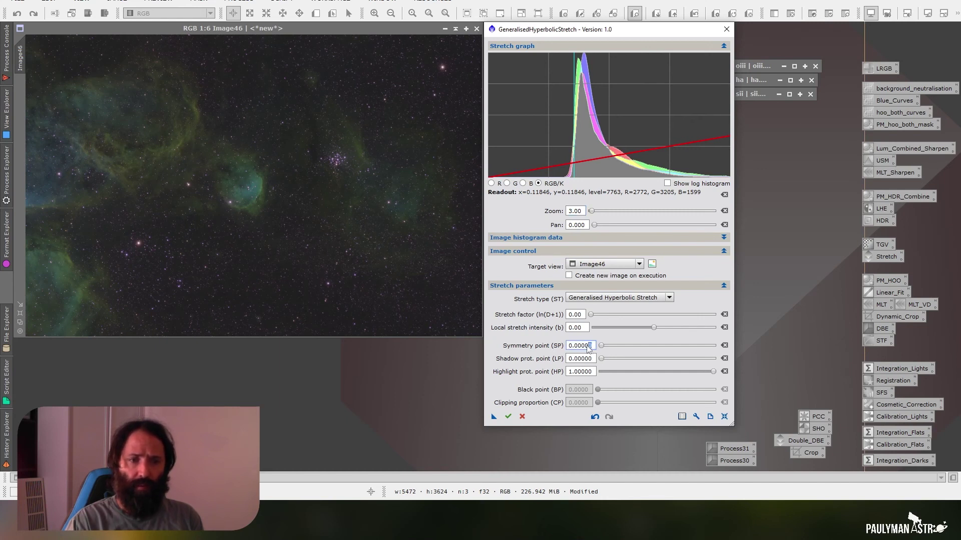
pyautogui.moveTo(592, 347); pyautogui.dragTo(578, 348)
pyautogui.write('11')
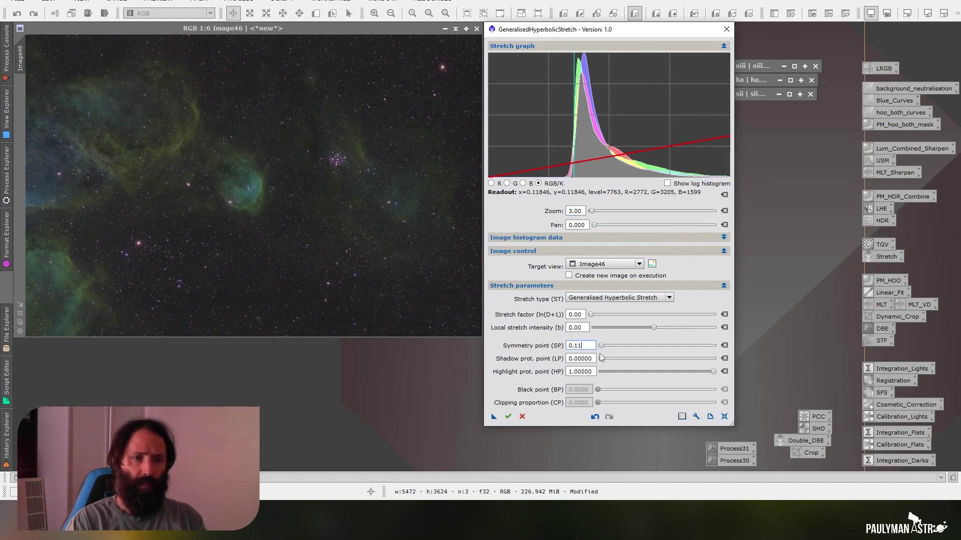
pyautogui.write('846')
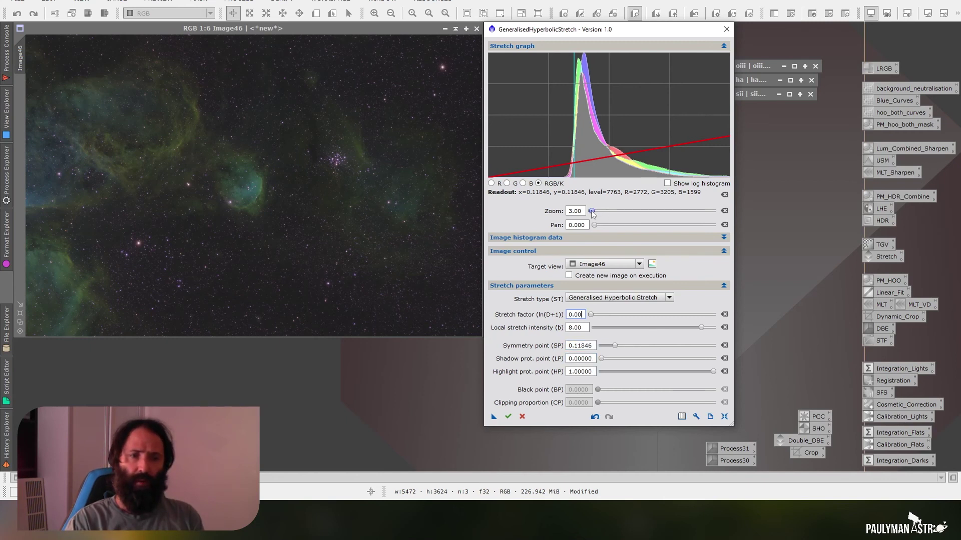
pyautogui.moveTo(593, 211); pyautogui.dragTo(588, 211)
pyautogui.moveTo(593, 313); pyautogui.dragTo(595, 316)
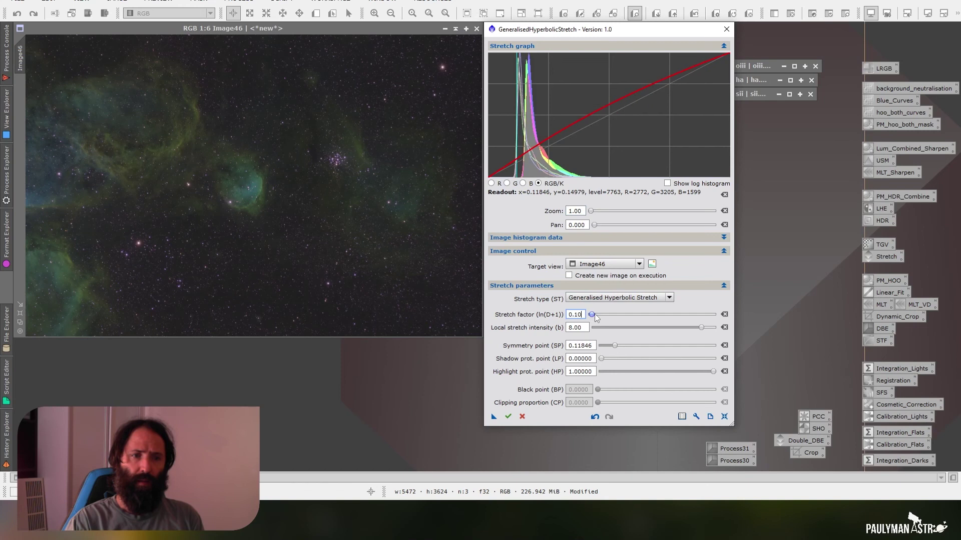
pyautogui.scroll(2, 596, 317)
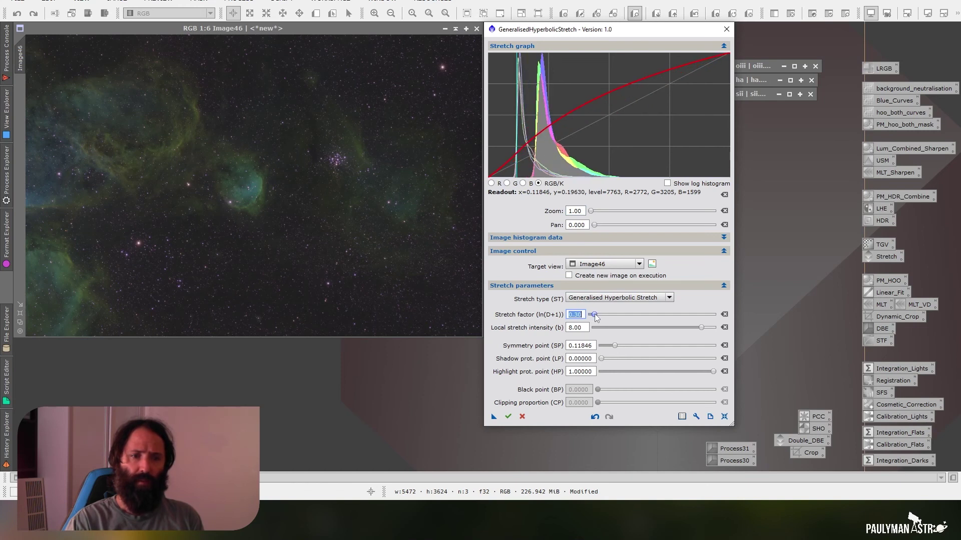
pyautogui.scroll(-2, 595, 316)
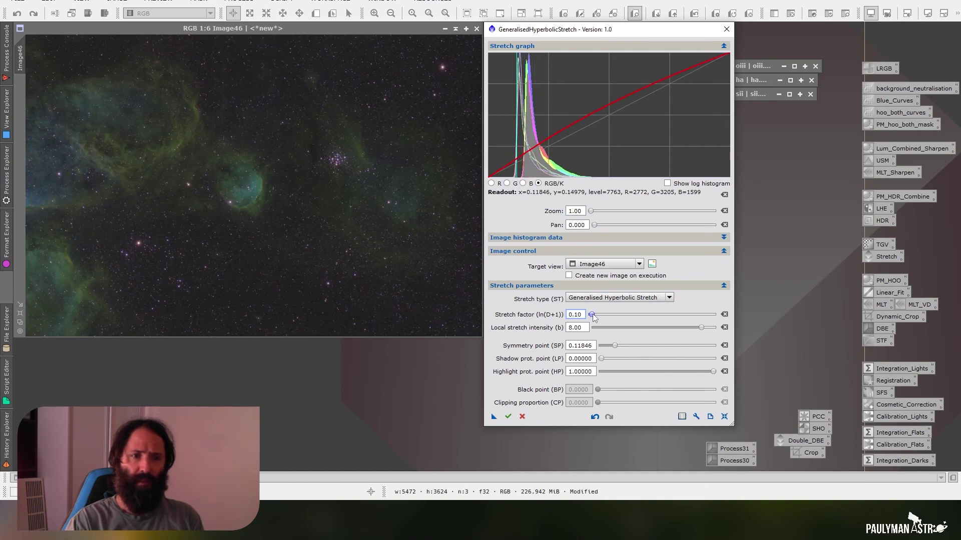
pyautogui.click(652, 263)
# Step: Preview and raise the GHS stretch factor to 0.20, then apply it to Image46
pyautogui.click(677, 436)
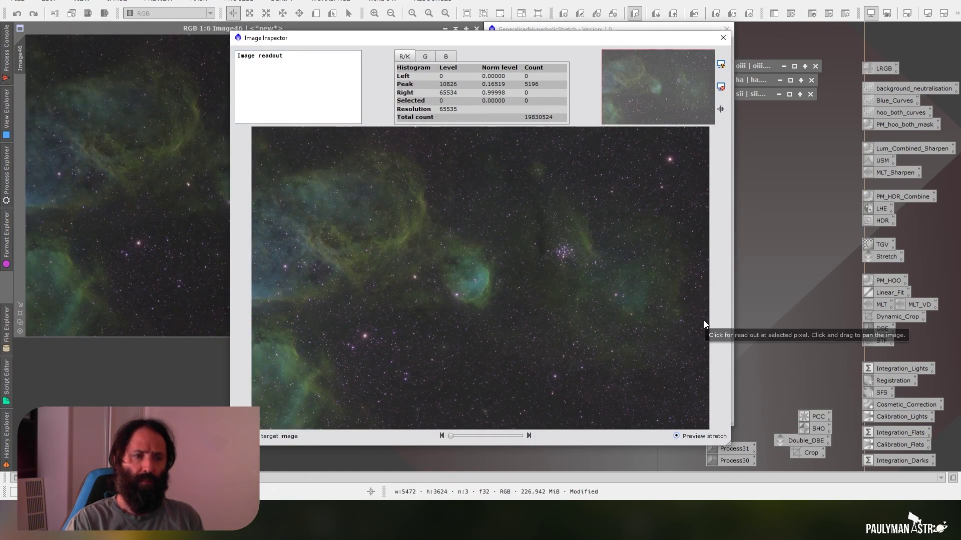
pyautogui.click(722, 37)
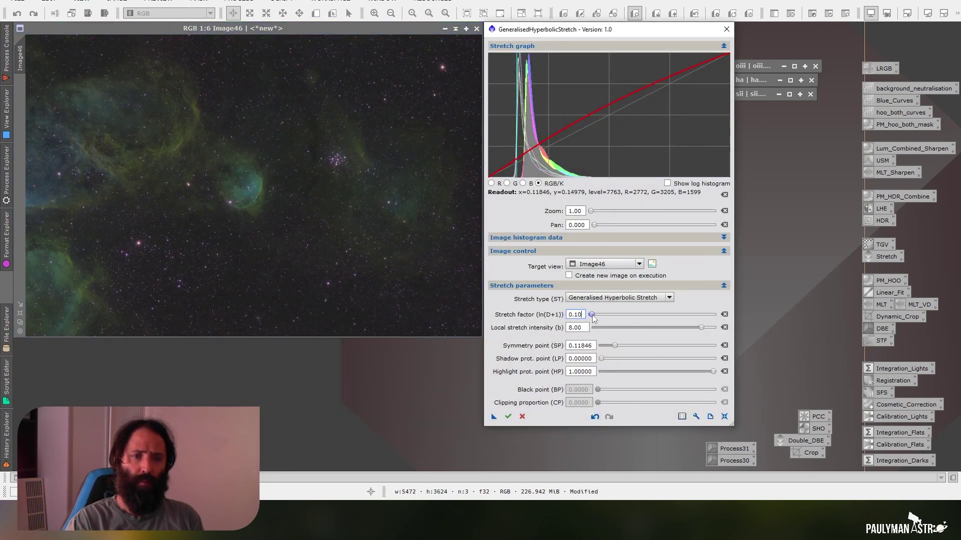
pyautogui.moveTo(591, 314); pyautogui.dragTo(595, 319)
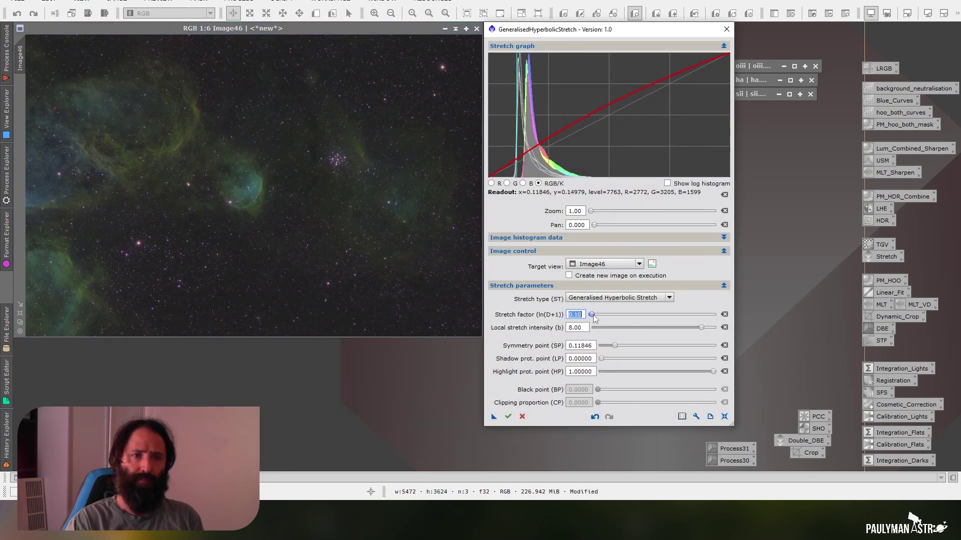
pyautogui.click(652, 263)
pyautogui.click(676, 435)
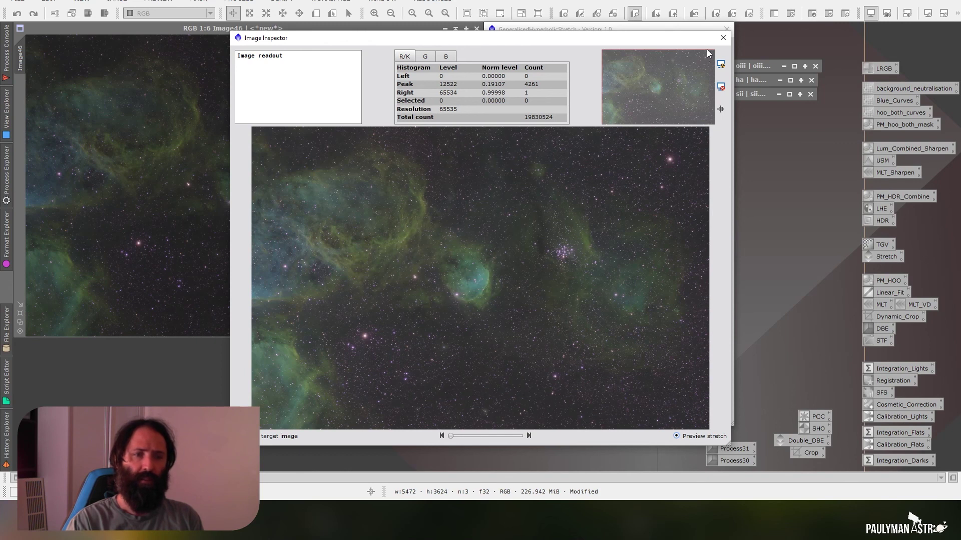
pyautogui.click(722, 37)
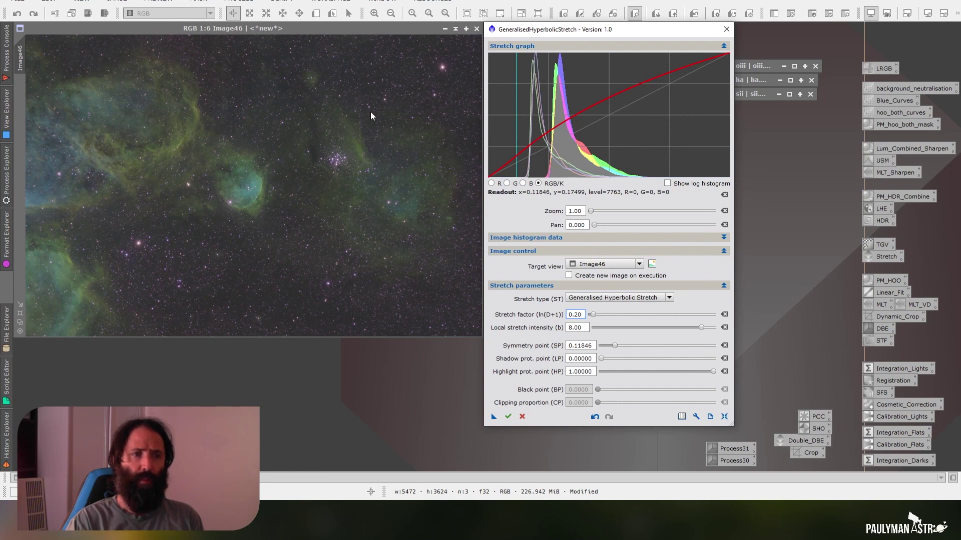
pyautogui.press('Escape')
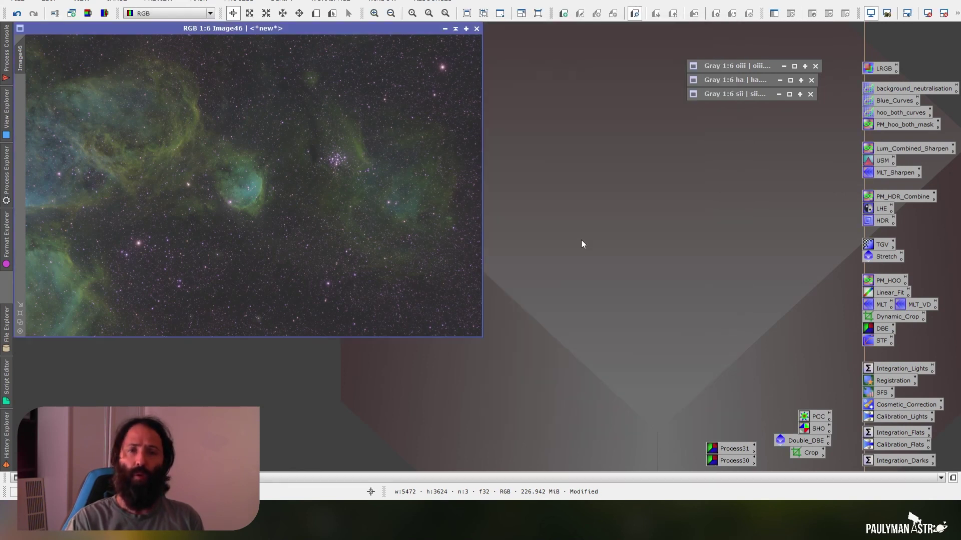